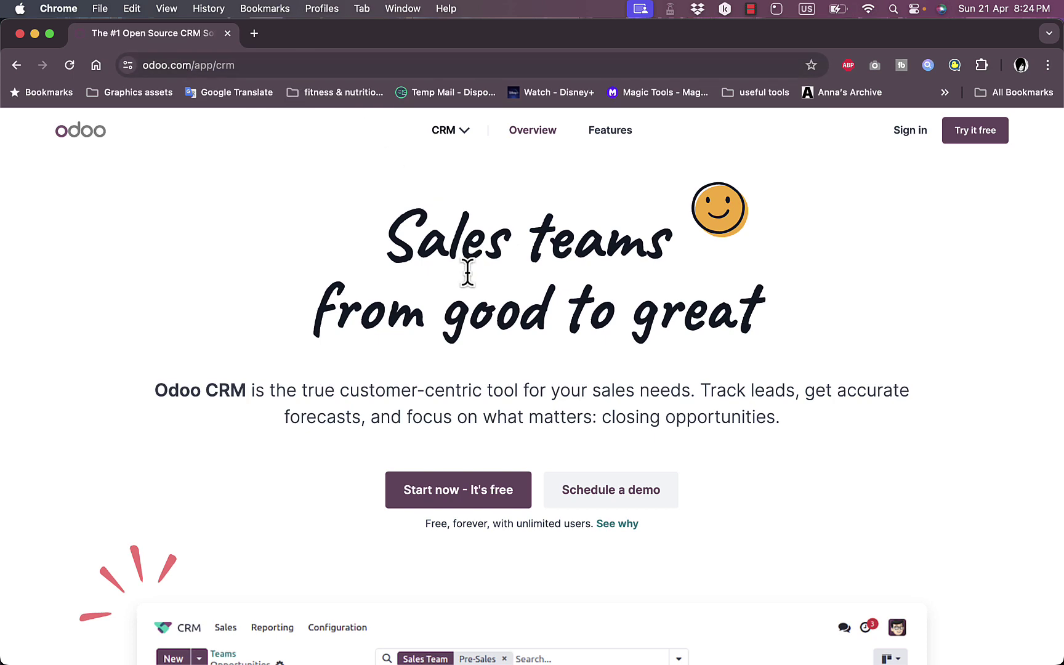
# Browse the Odoo homepage, then open the apps mega-menu listing Finance, Sales, Websites and Marketing apps
pyautogui.scroll(-5, 469, 271)
pyautogui.scroll(5, 471, 270)
pyautogui.scroll(-5, 512, 275)
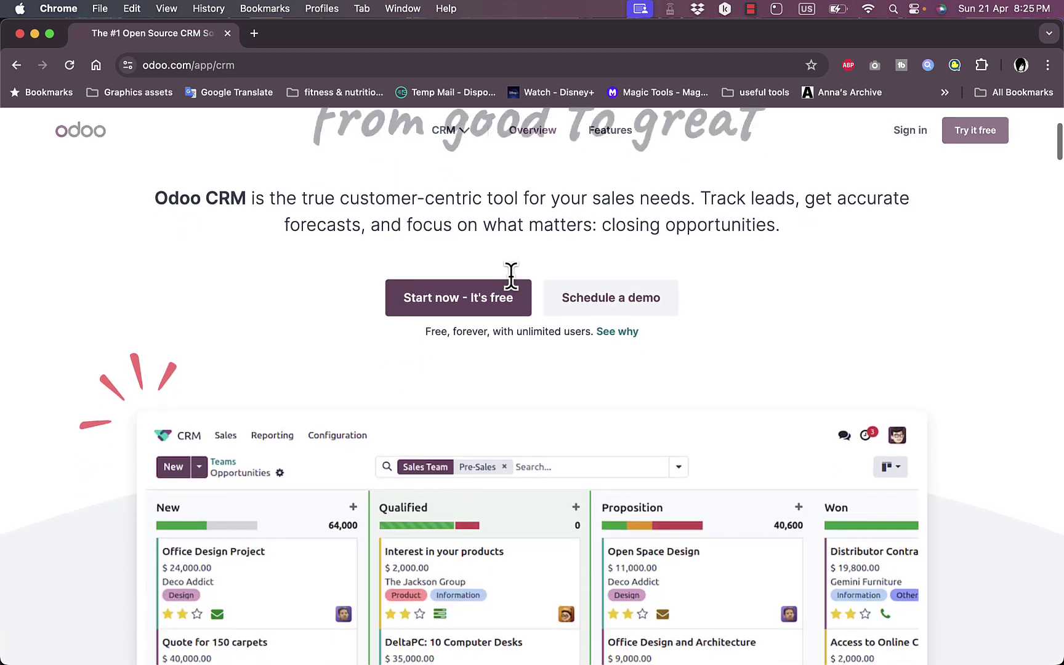
pyautogui.scroll(-4, 513, 280)
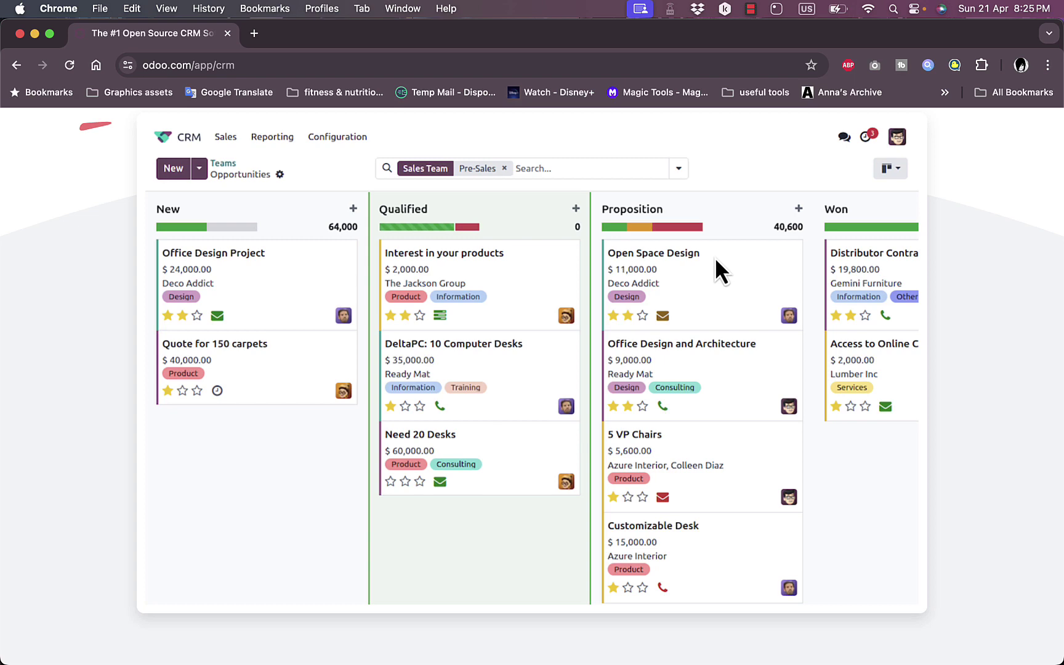
pyautogui.scroll(-10, 478, 414)
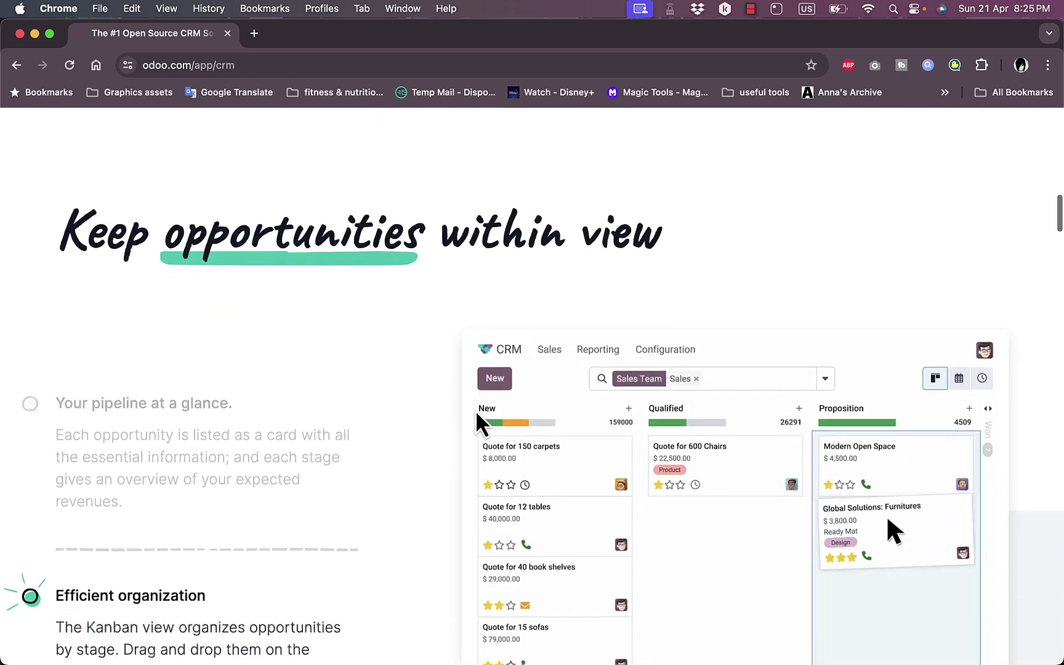
pyautogui.scroll(-4, 476, 411)
pyautogui.scroll(-1, 475, 410)
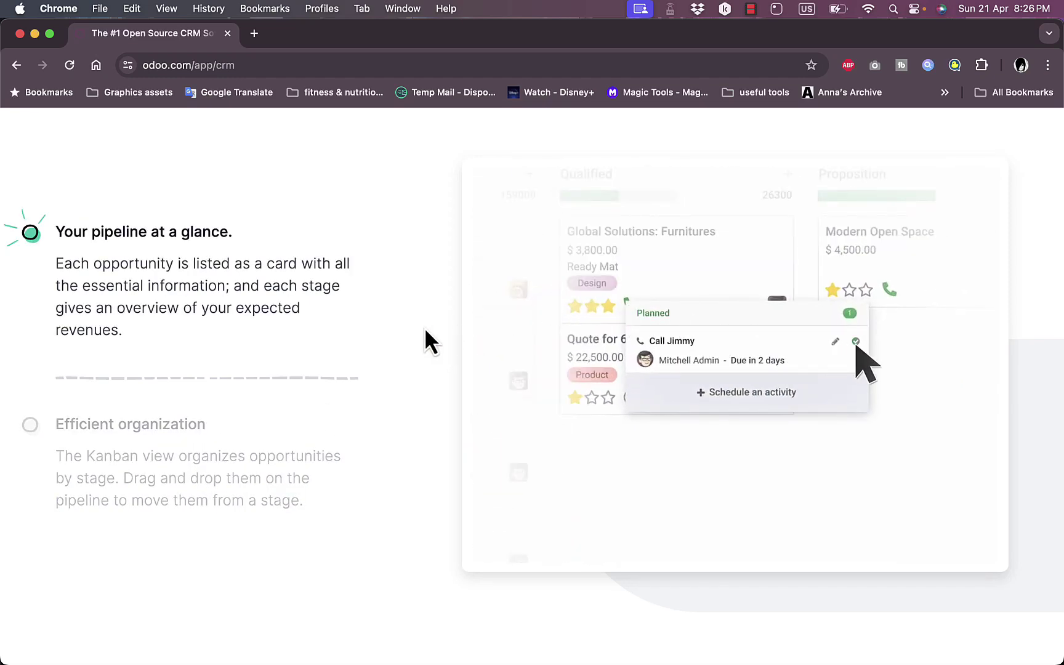
pyautogui.scroll(-10, 425, 327)
pyautogui.scroll(-2, 424, 327)
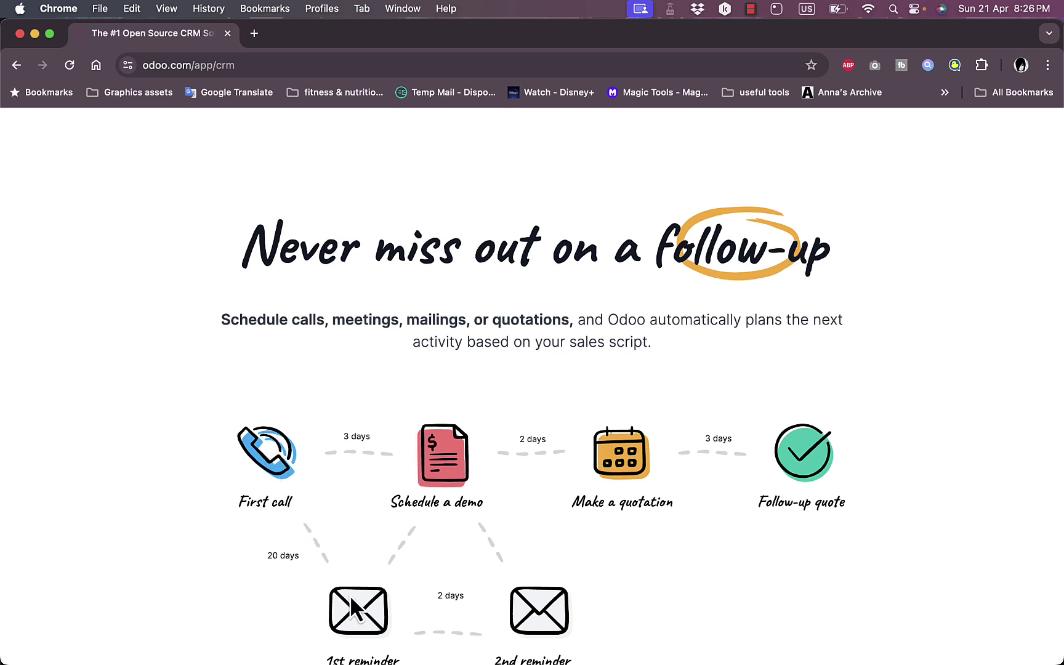
pyautogui.scroll(-1, 359, 602)
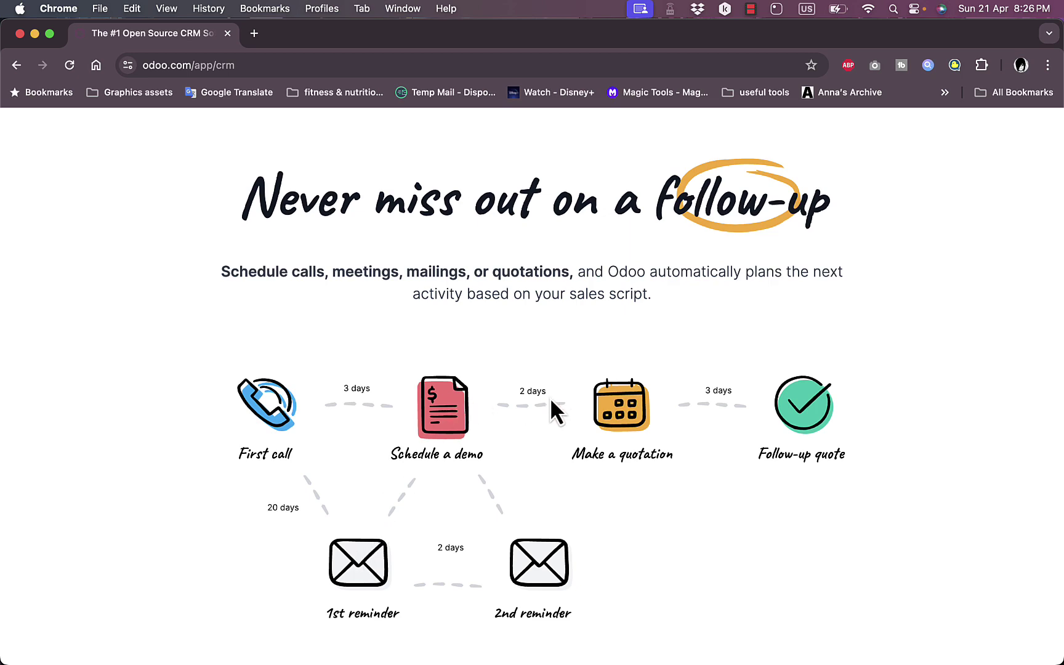
pyautogui.scroll(-15, 598, 429)
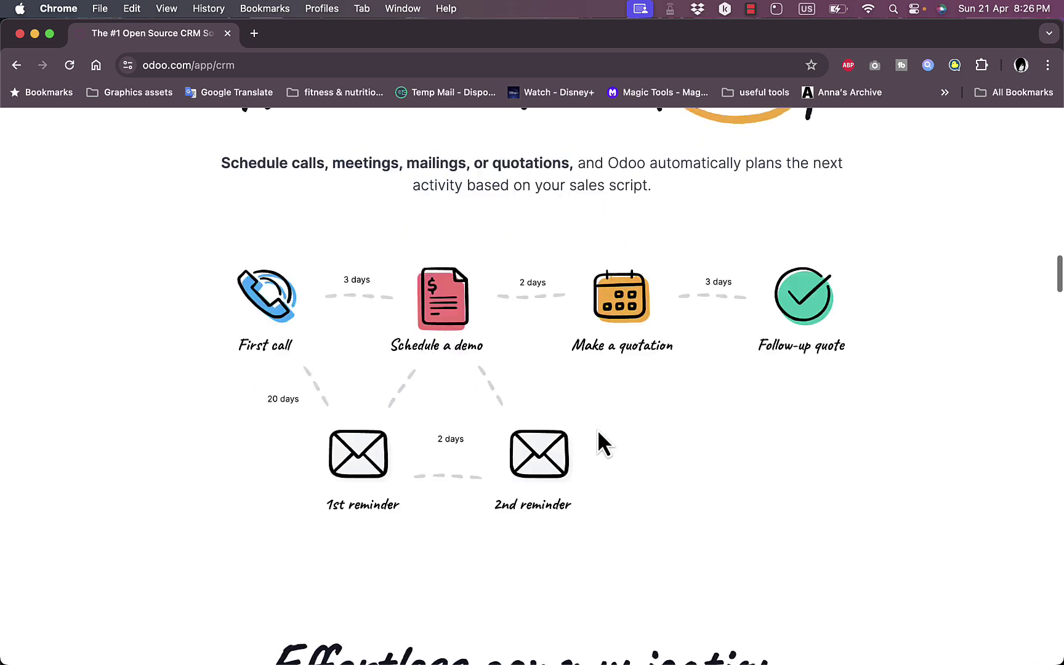
pyautogui.scroll(3, 598, 430)
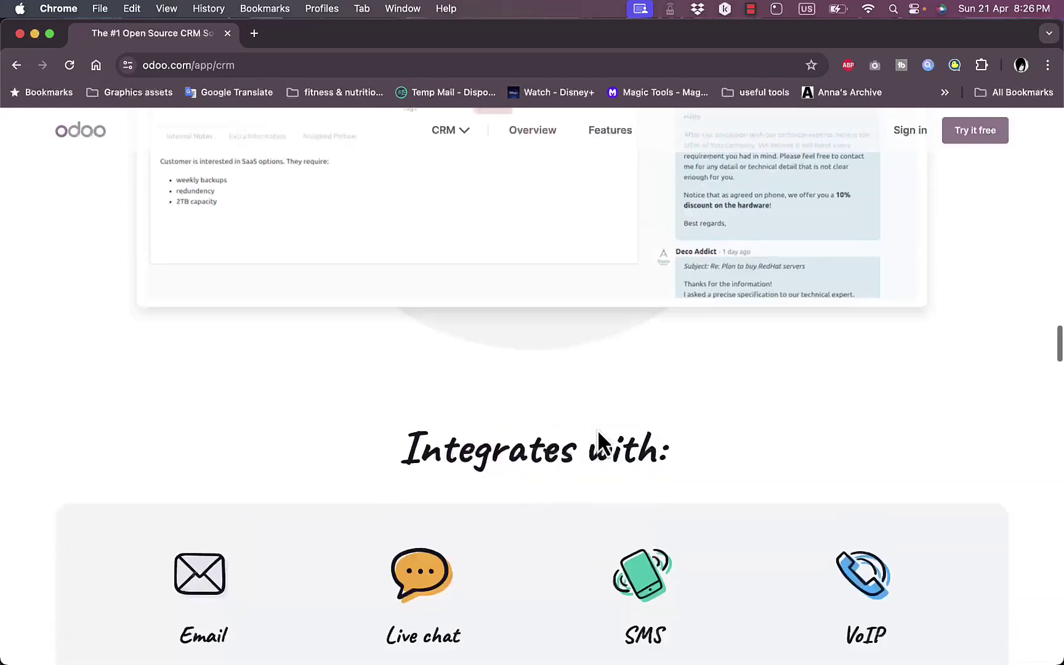
pyautogui.scroll(-9, 598, 430)
pyautogui.scroll(4, 598, 429)
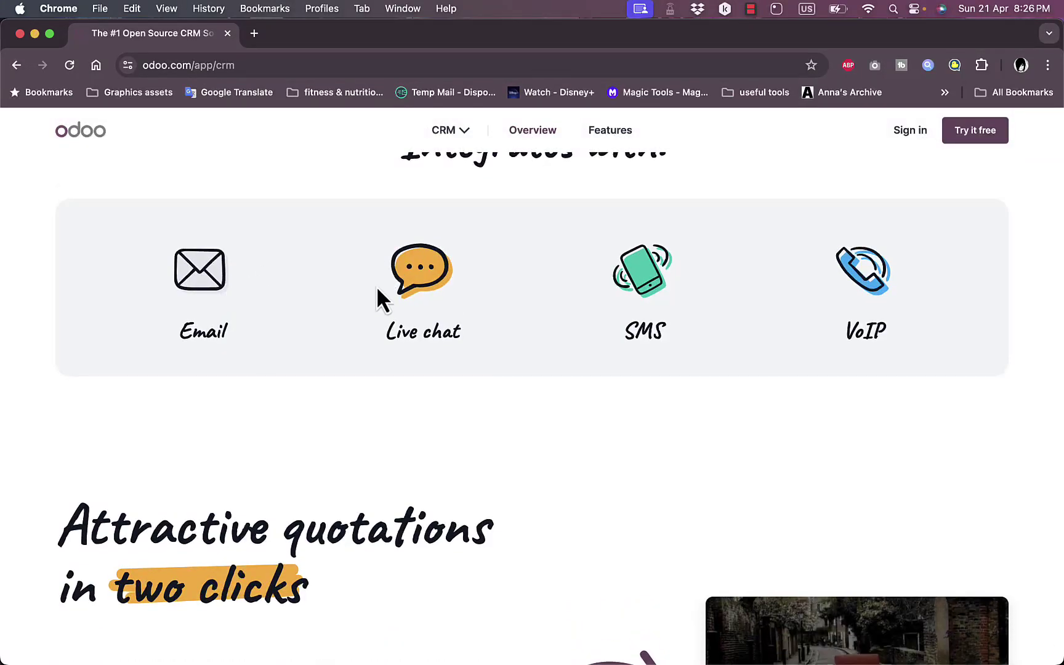
pyautogui.scroll(-2, 550, 370)
pyautogui.scroll(-20, 550, 372)
pyautogui.scroll(-15, 549, 367)
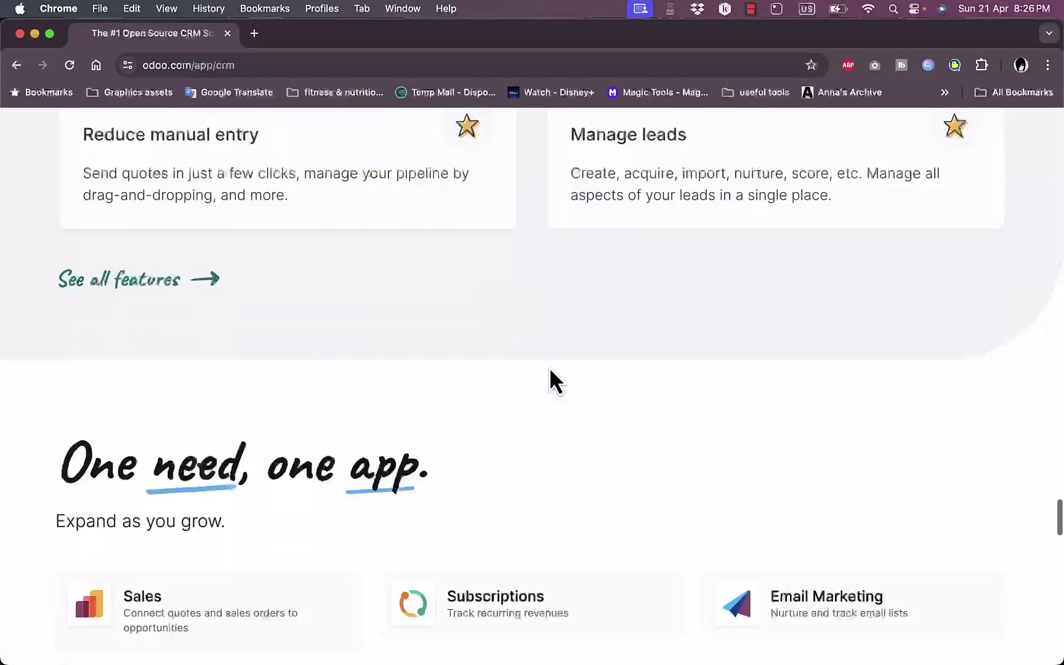
pyautogui.scroll(-2, 549, 367)
pyautogui.scroll(6, 550, 369)
pyautogui.scroll(-8, 546, 370)
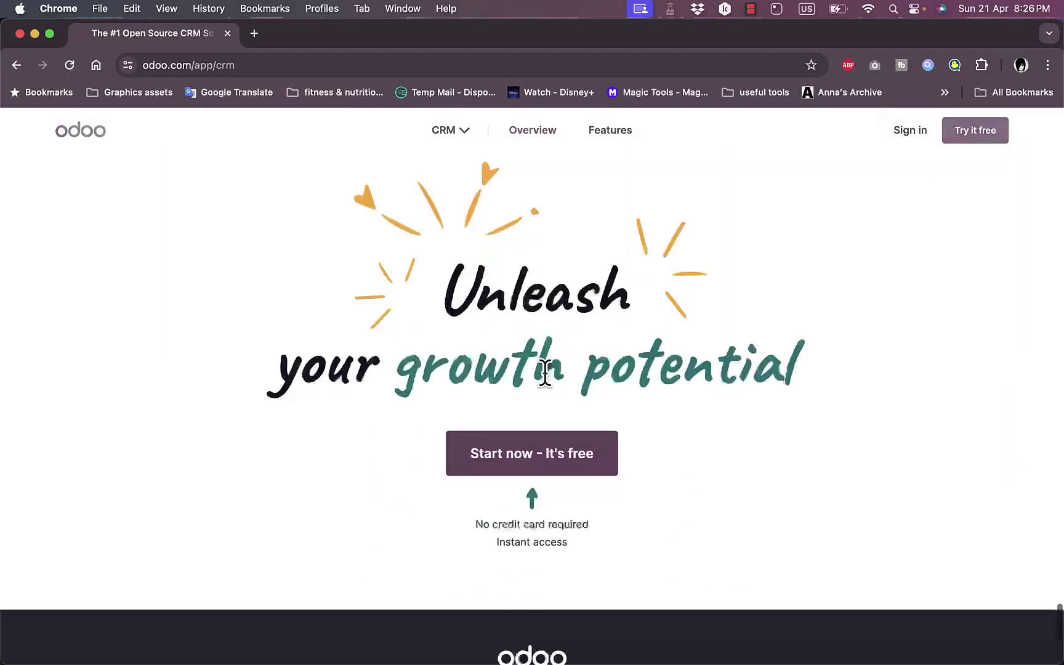
pyautogui.scroll(15, 546, 369)
pyautogui.scroll(15, 546, 374)
pyautogui.click(461, 129)
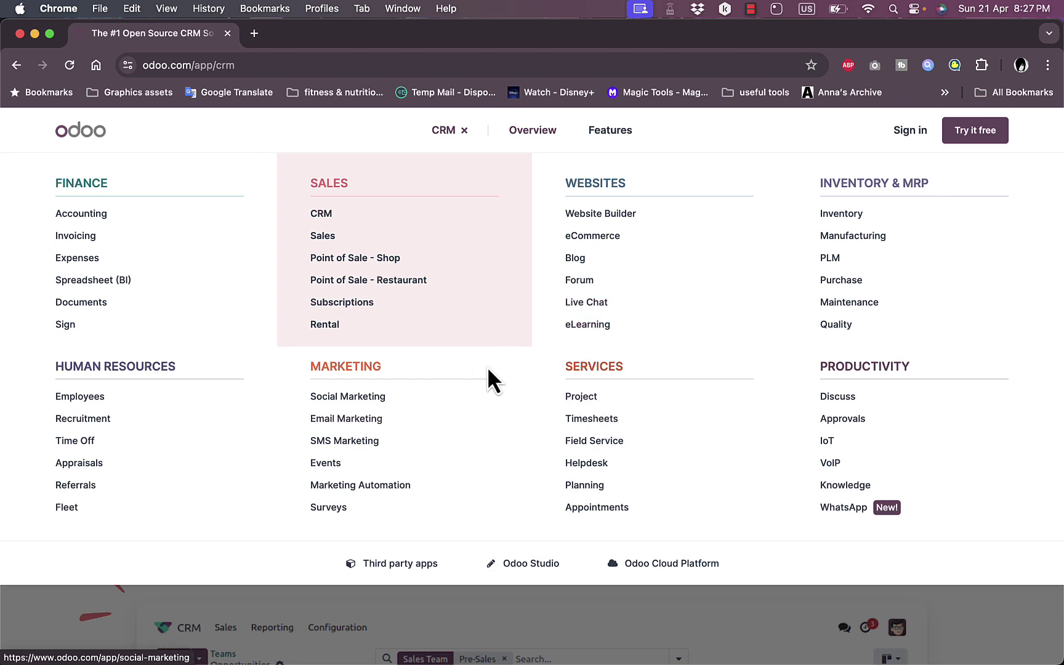
# Start a free trial and select CRM and Sales as trial apps
pyautogui.click(978, 133)
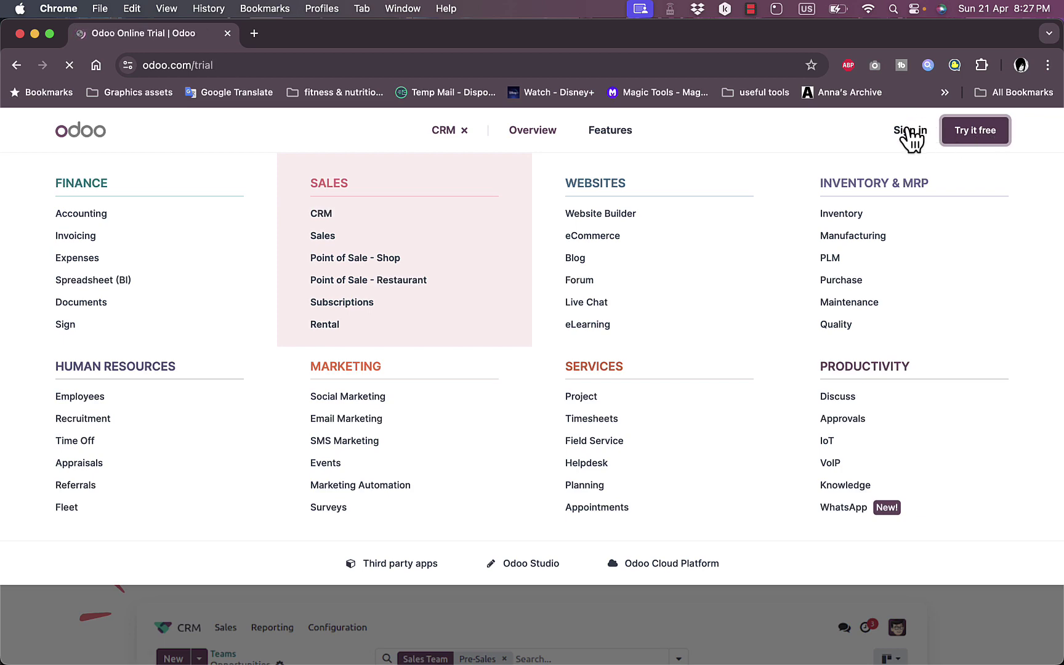
pyautogui.scroll(-6, 413, 305)
pyautogui.scroll(6, 413, 305)
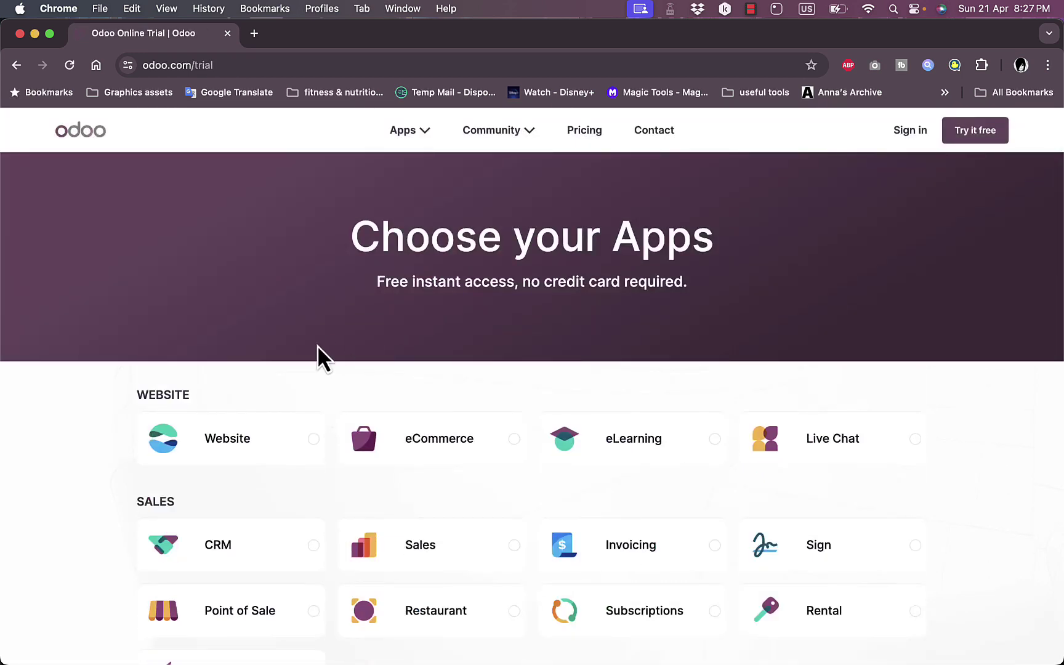
pyautogui.scroll(-3, 331, 477)
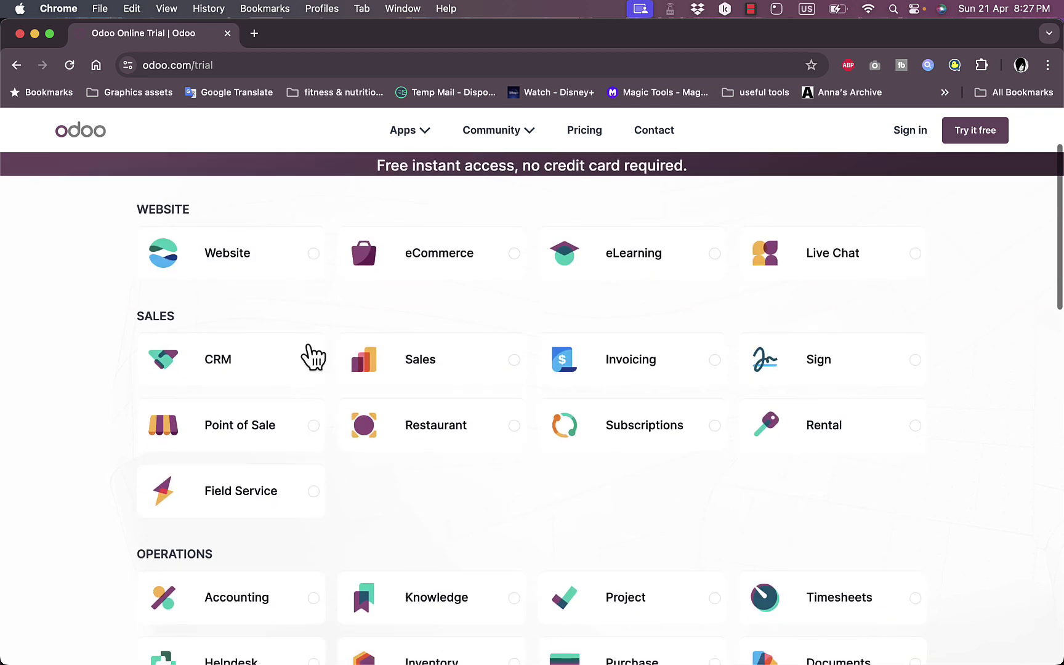
pyautogui.click(313, 359)
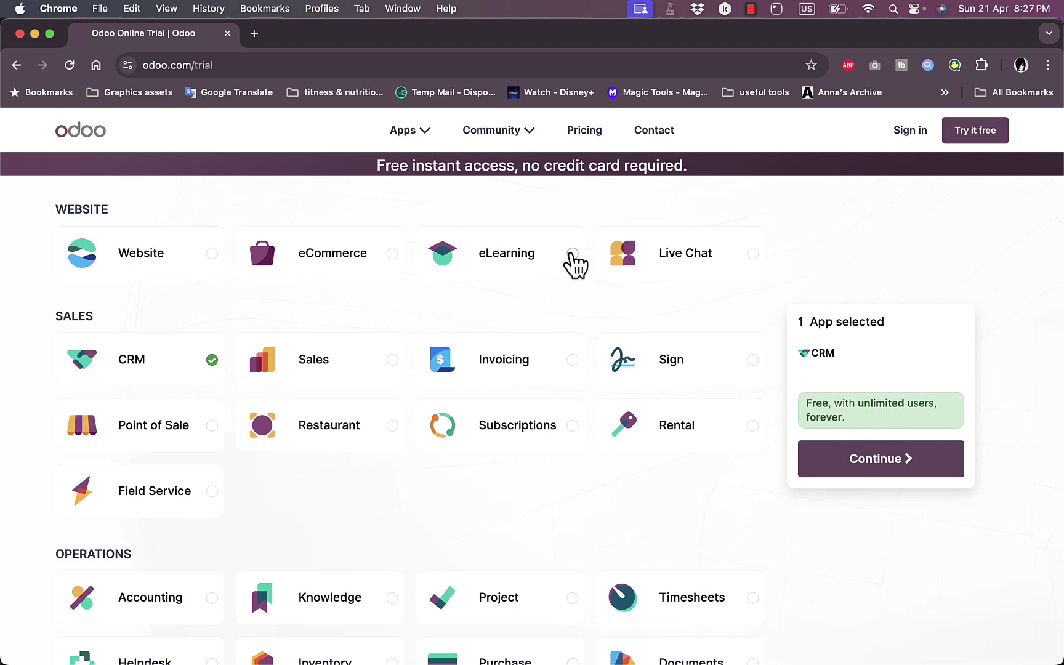
pyautogui.click(573, 255)
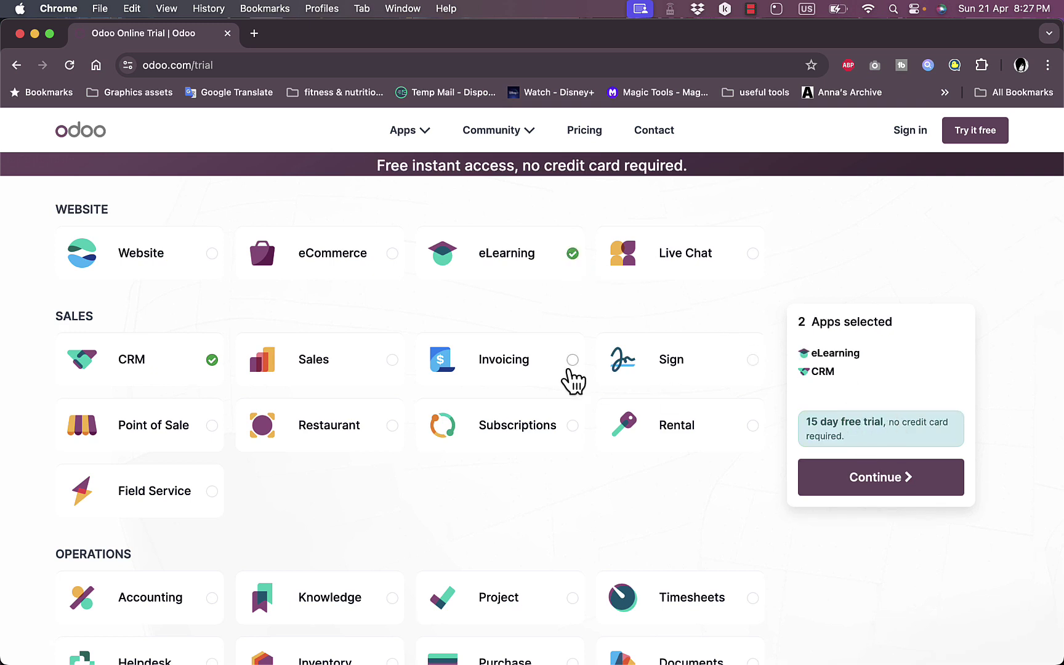
pyautogui.click(212, 361)
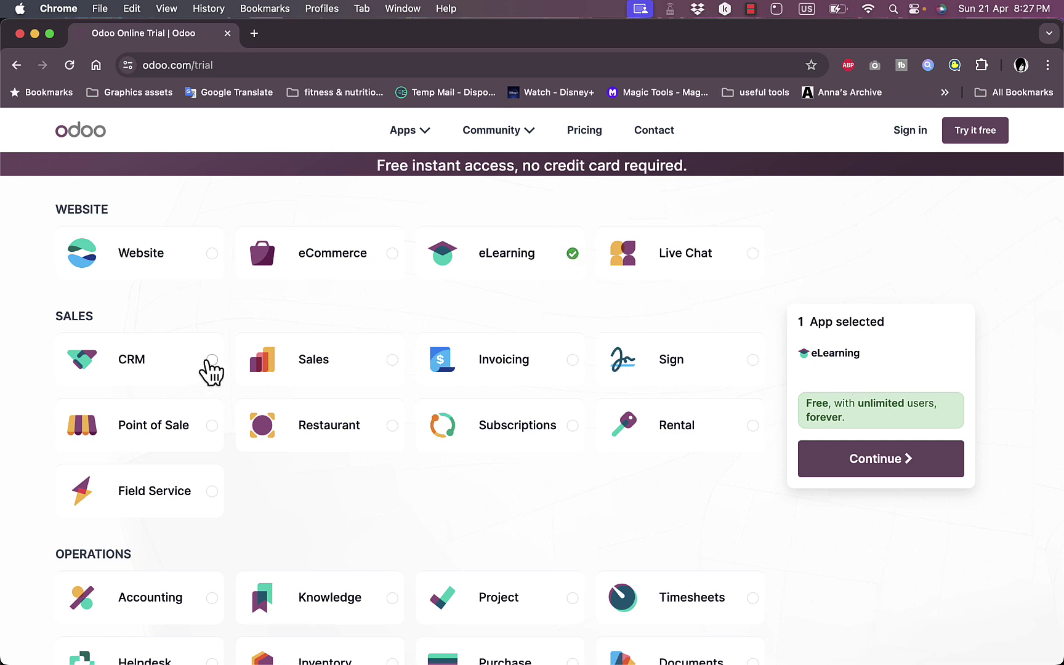
pyautogui.click(212, 361)
pyautogui.click(391, 360)
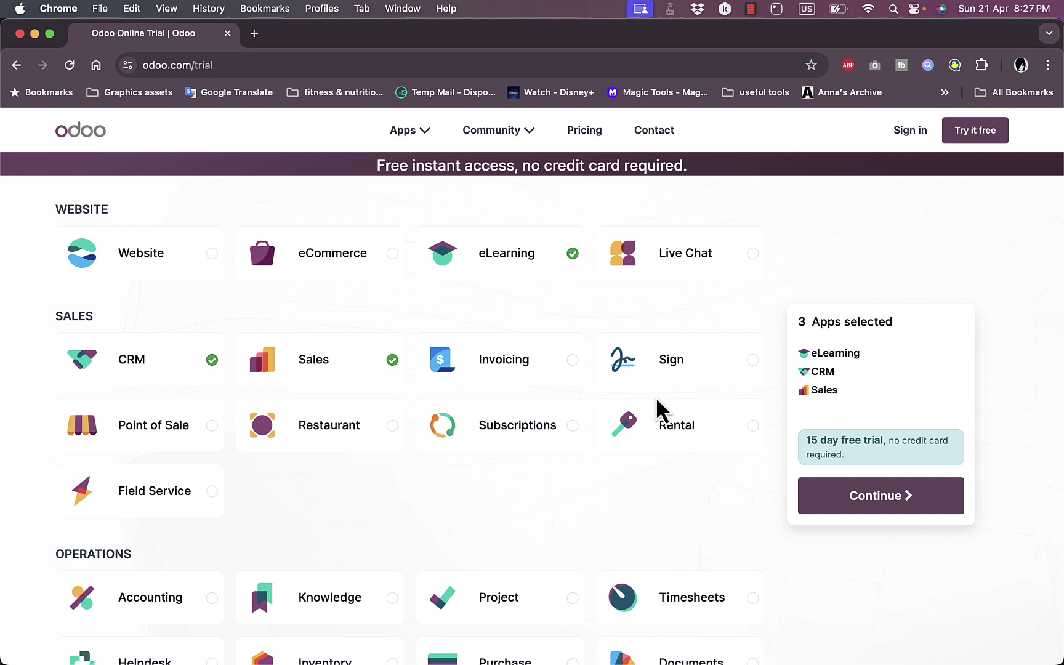
# Add Email Marketing, Employees and Attendances, drop eLearning, and continue to the sign-up form
pyautogui.scroll(-3, 536, 425)
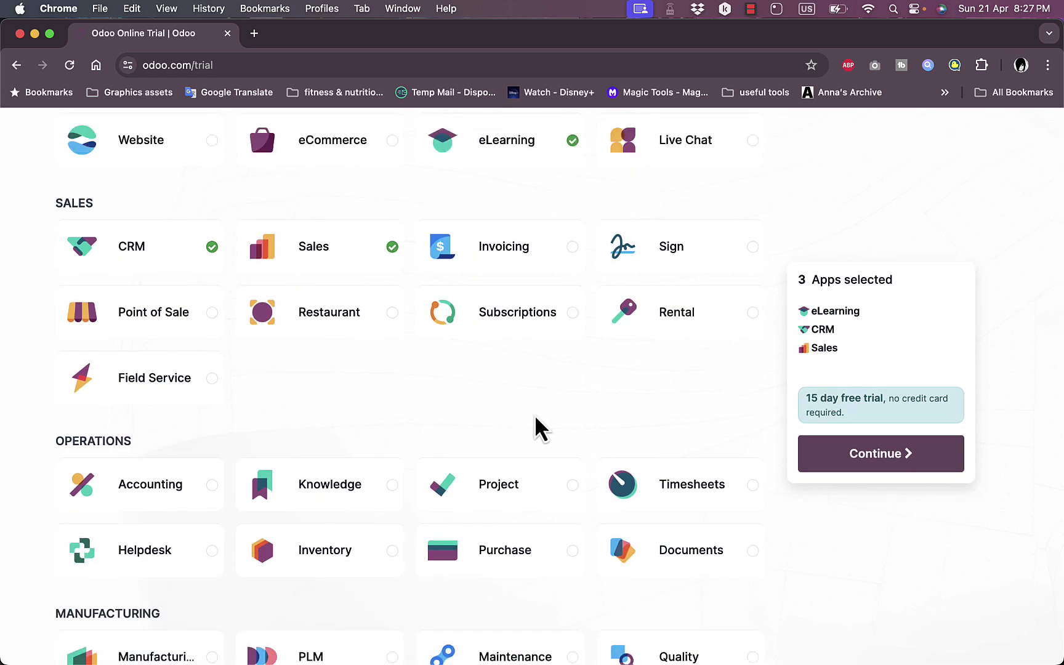
pyautogui.scroll(-10, 536, 417)
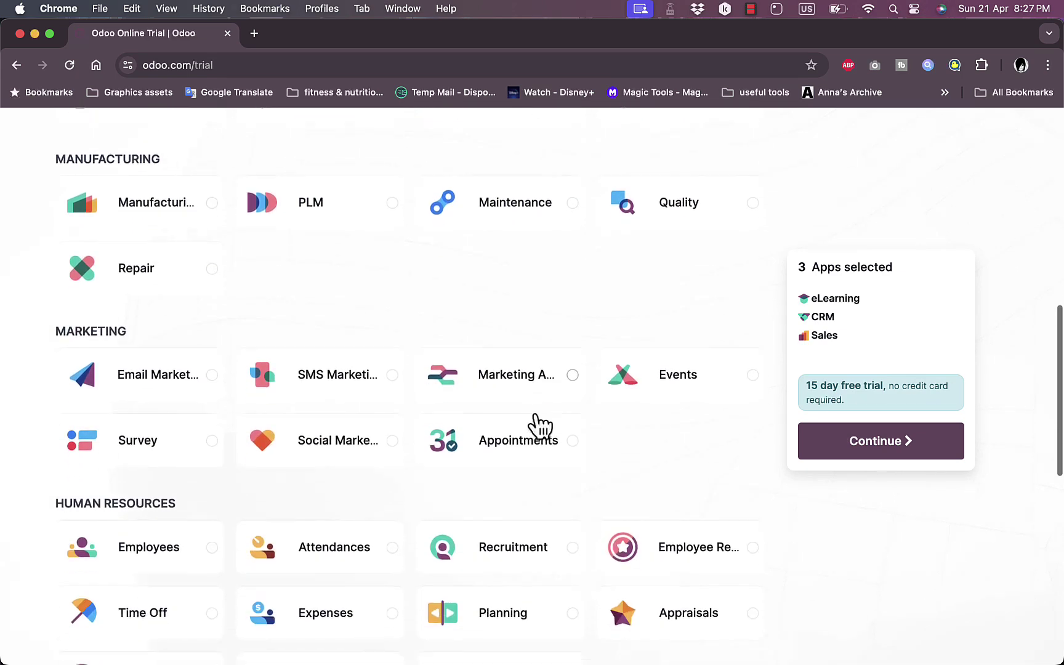
pyautogui.click(212, 373)
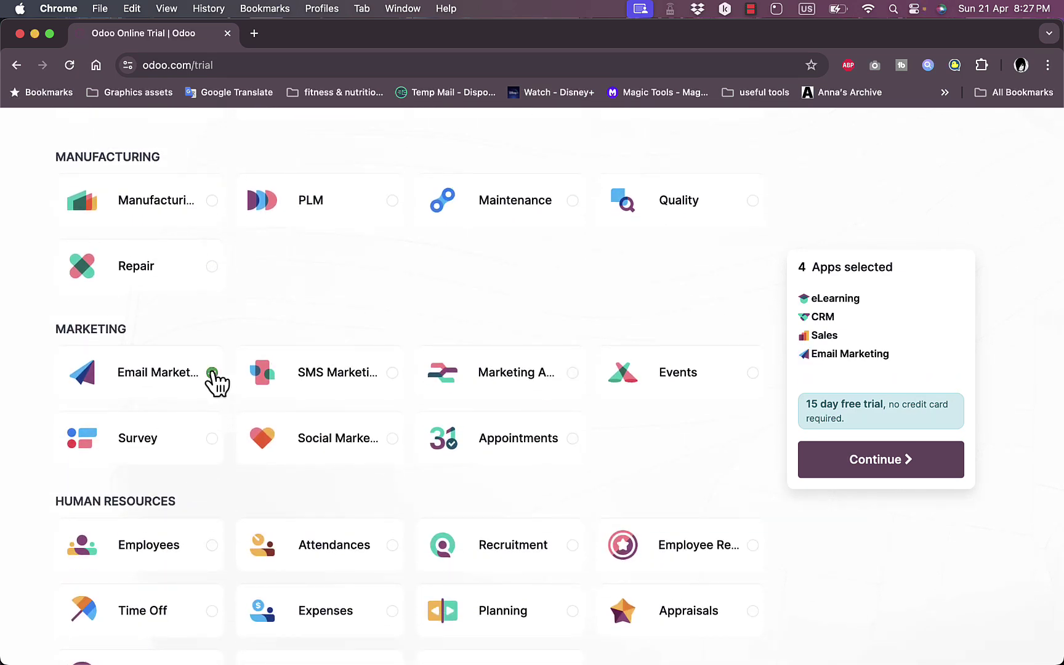
pyautogui.scroll(10, 576, 377)
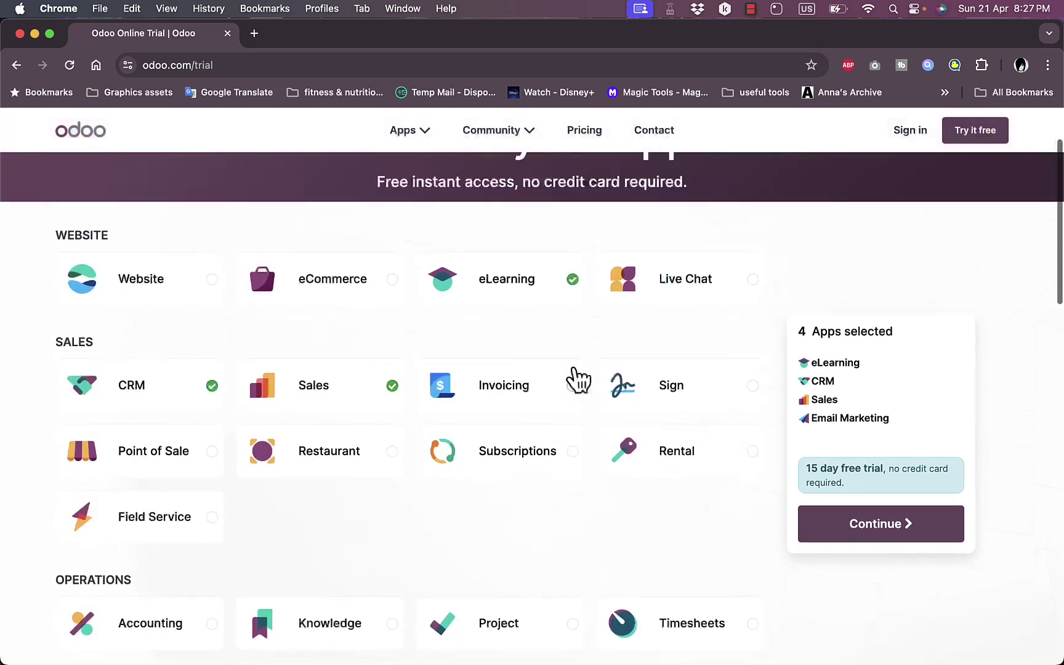
pyautogui.click(569, 282)
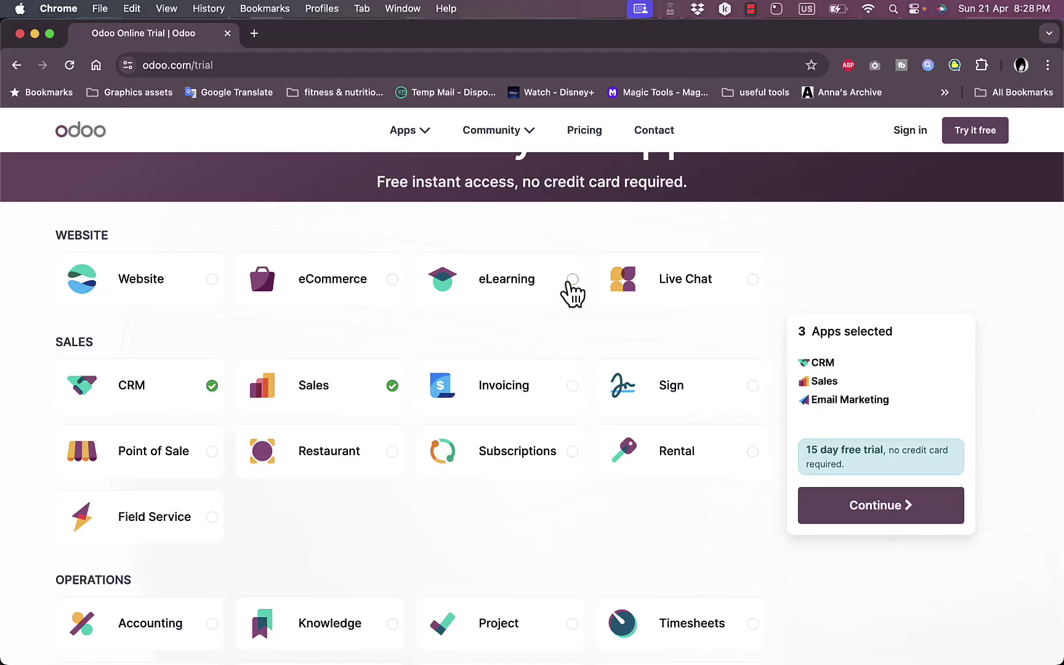
pyautogui.scroll(-3, 563, 327)
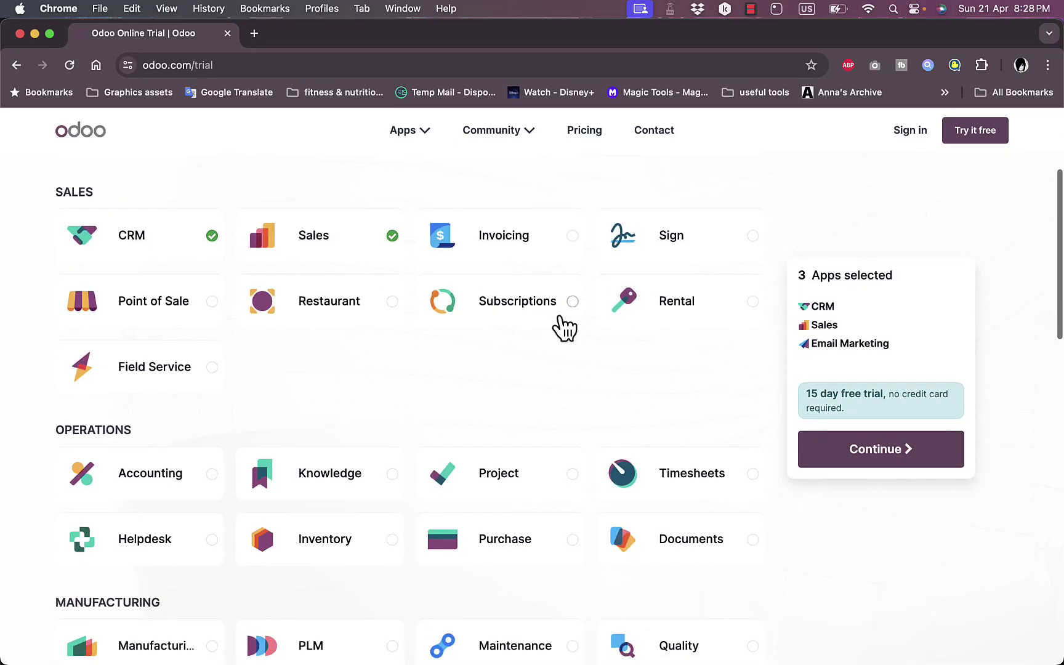
pyautogui.scroll(-3, 424, 354)
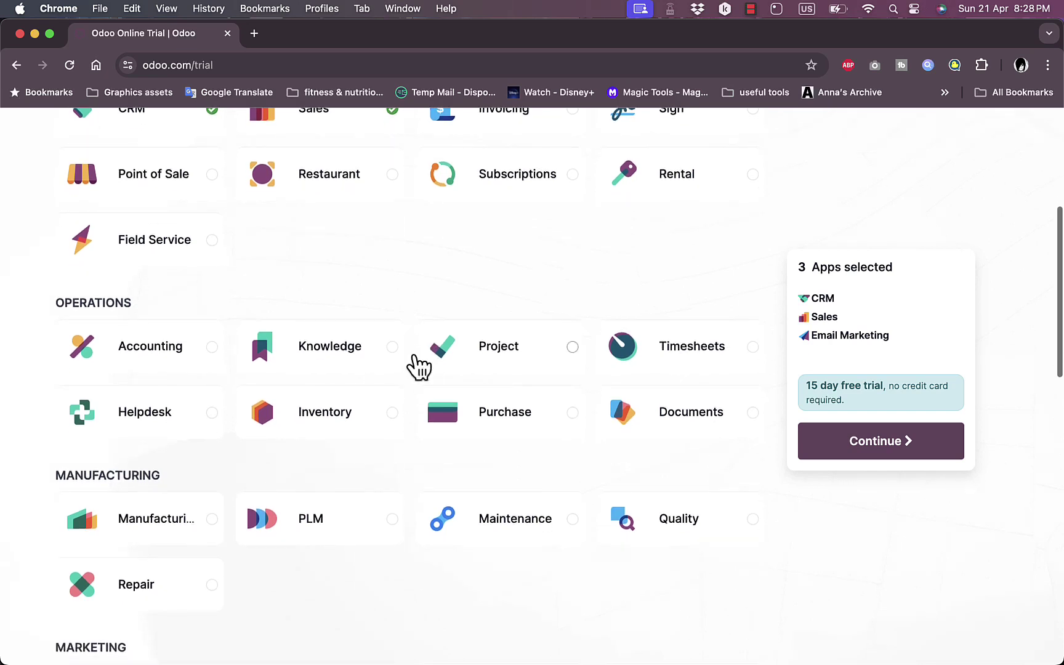
pyautogui.scroll(-10, 223, 476)
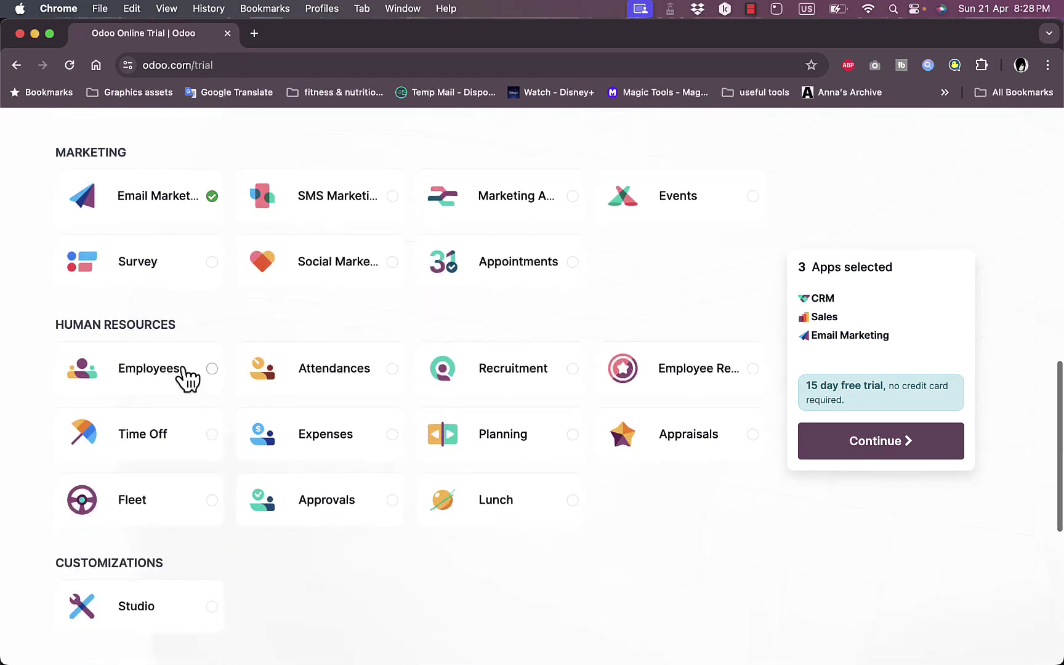
pyautogui.click(215, 370)
pyautogui.click(392, 371)
pyautogui.scroll(-5, 392, 375)
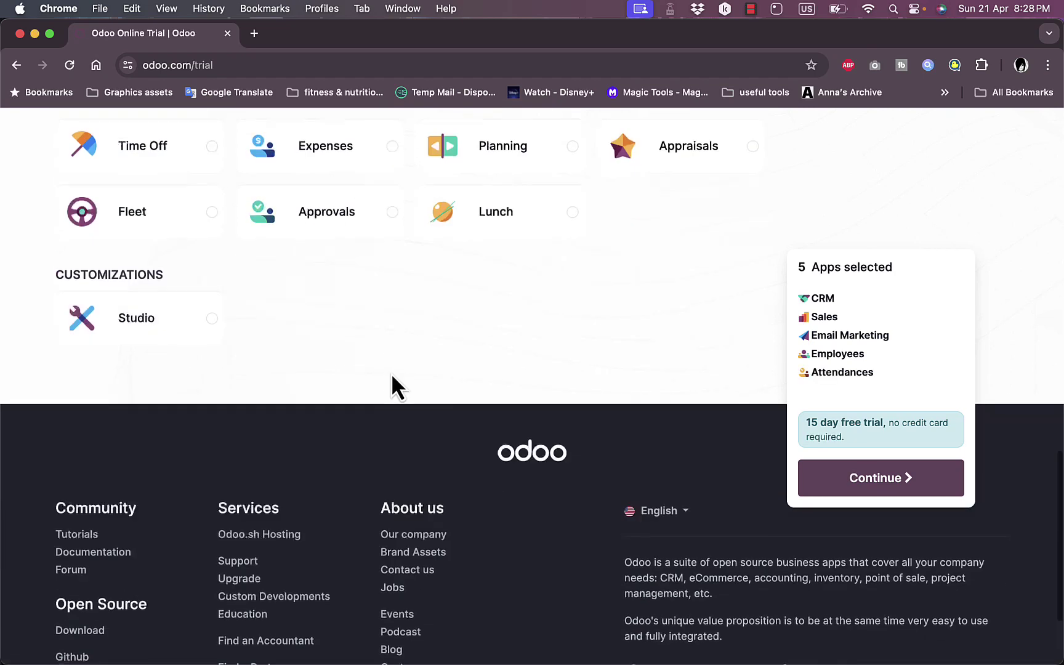
pyautogui.scroll(20, 392, 377)
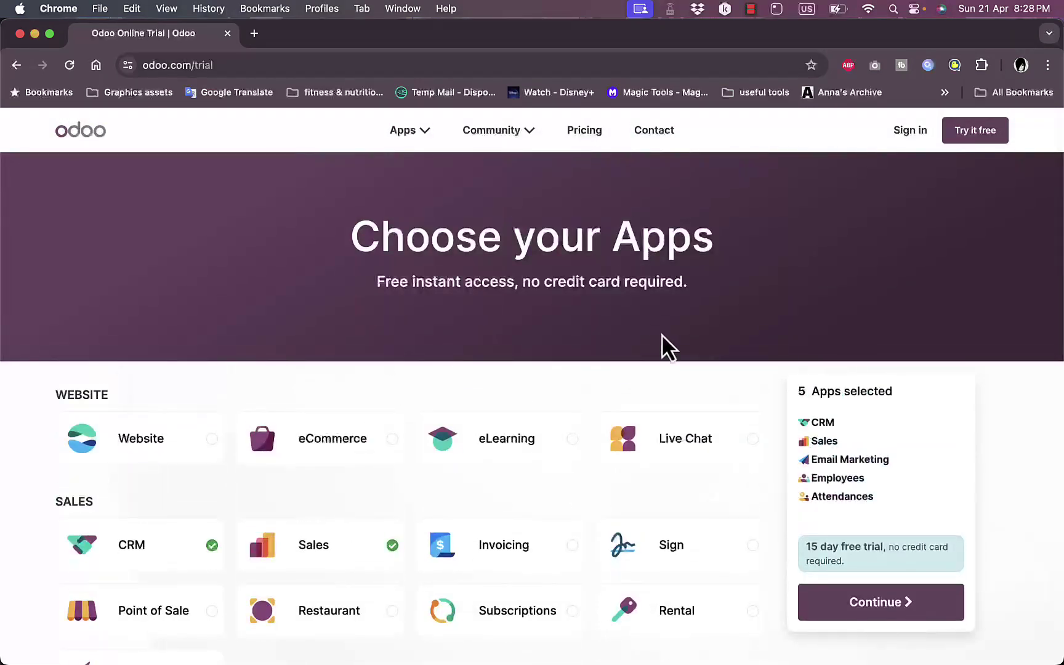
pyautogui.scroll(-5, 770, 413)
pyautogui.click(889, 478)
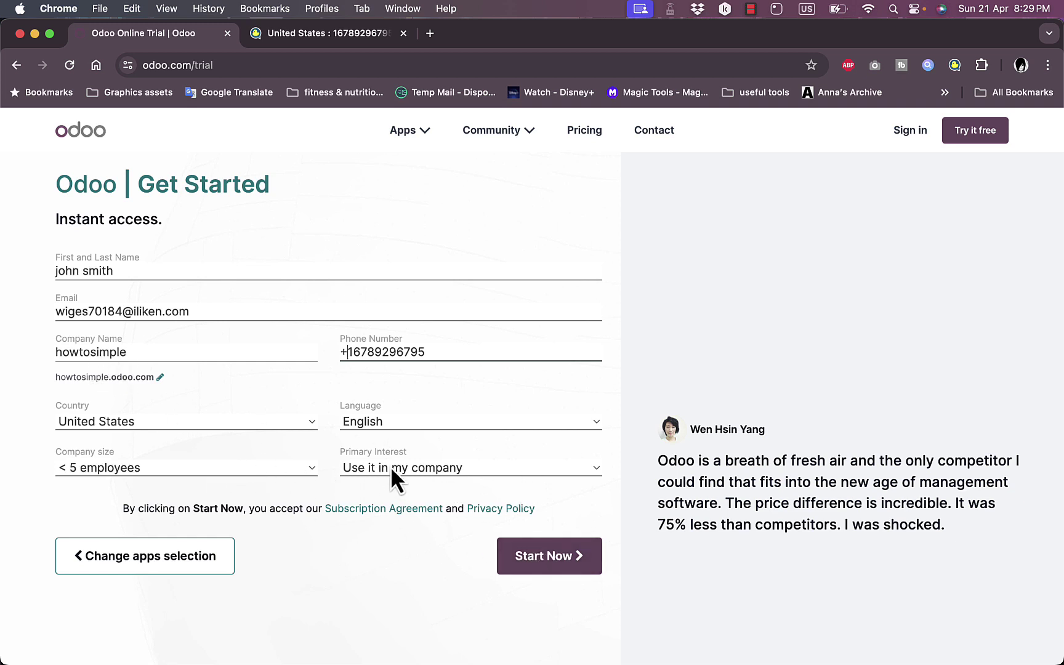
# Submit the completed sign-up form to create the howtosimple trial database
pyautogui.click(520, 566)
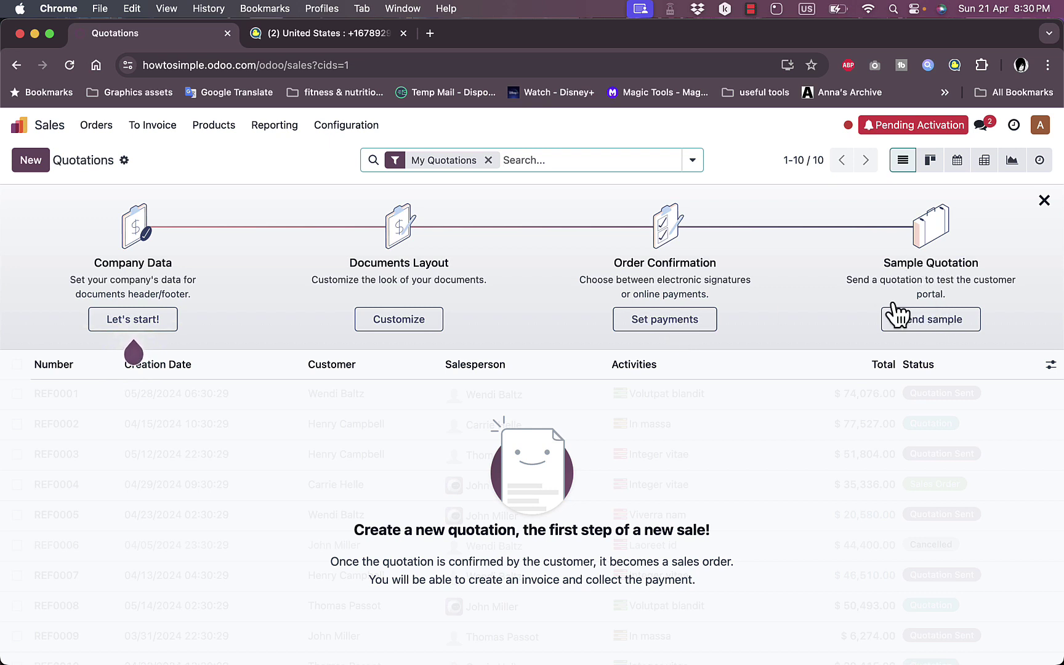
# Look through the Sales Orders, To Invoice, Products and Reporting menus, then return to the apps home
pyautogui.click(96, 126)
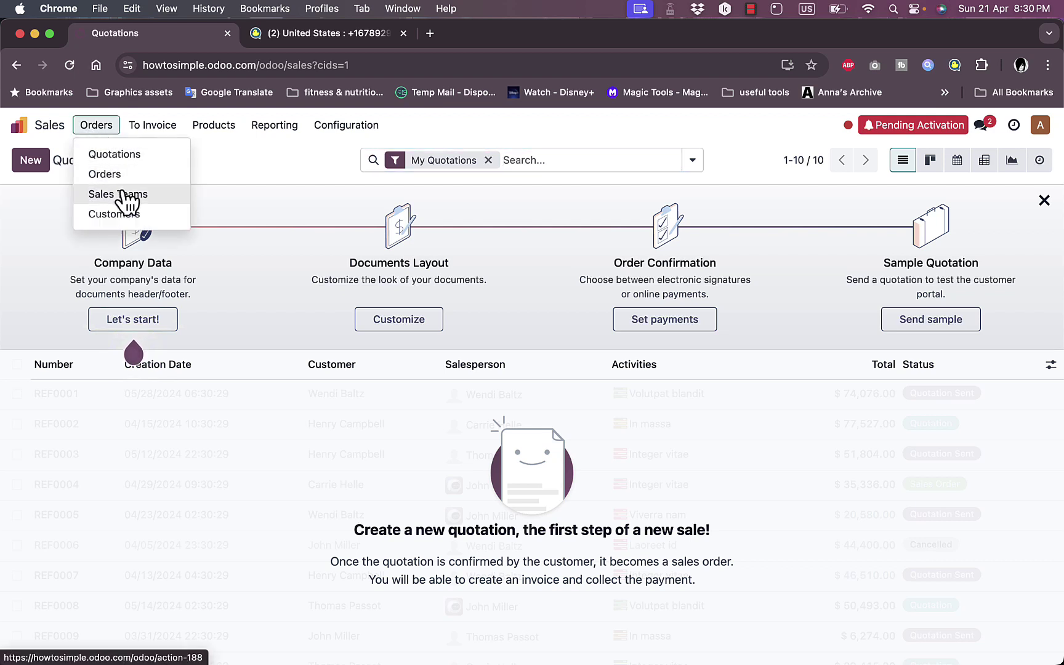
pyautogui.moveTo(148, 132)
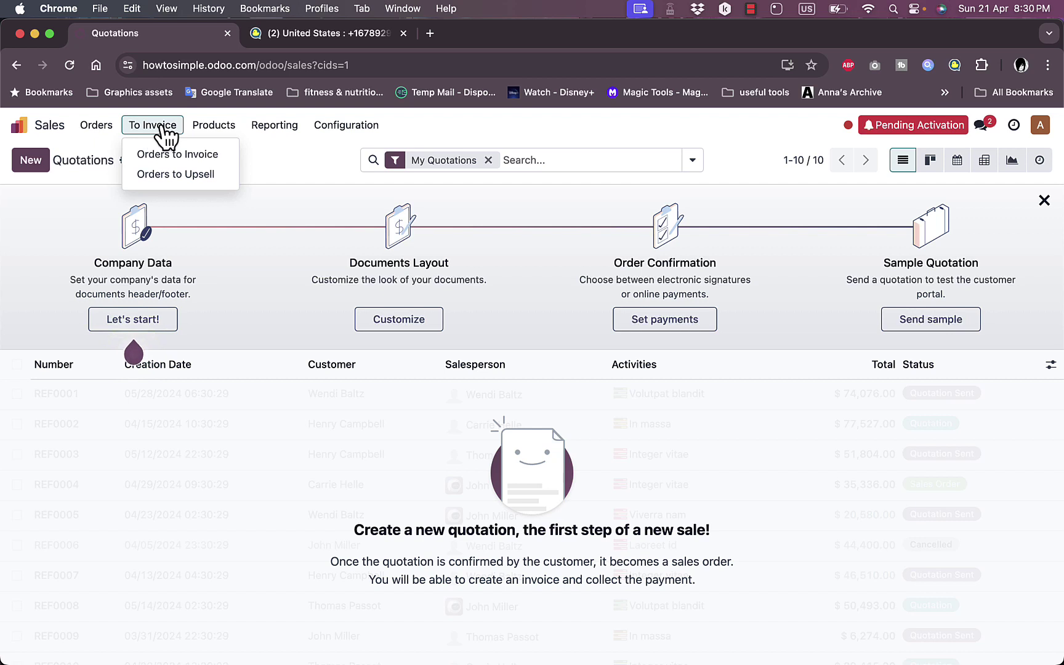
pyautogui.moveTo(212, 131)
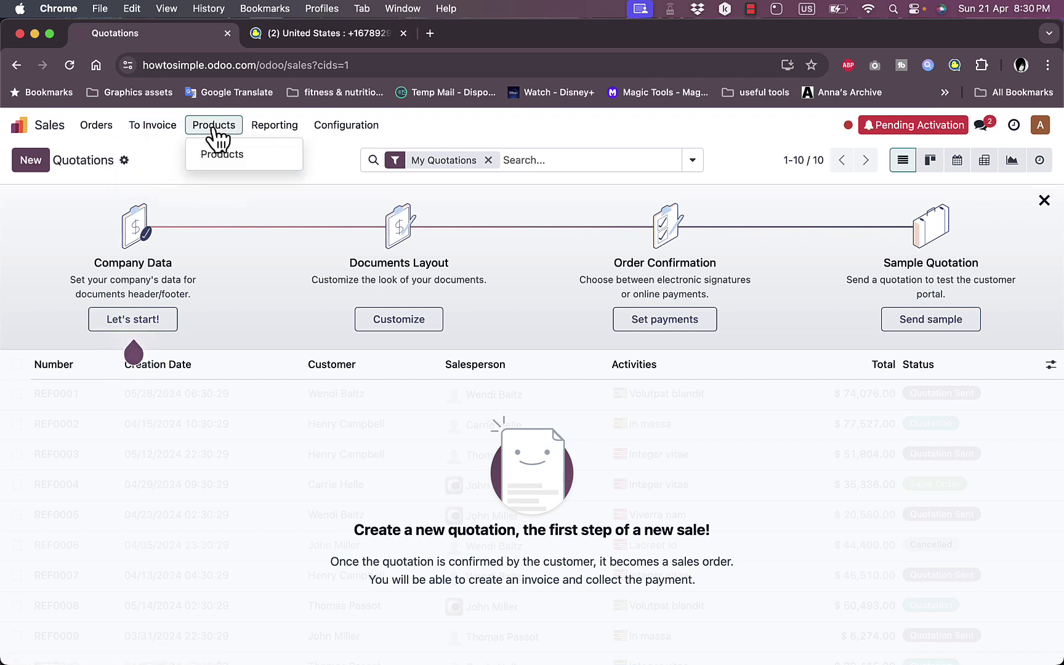
pyautogui.moveTo(278, 129)
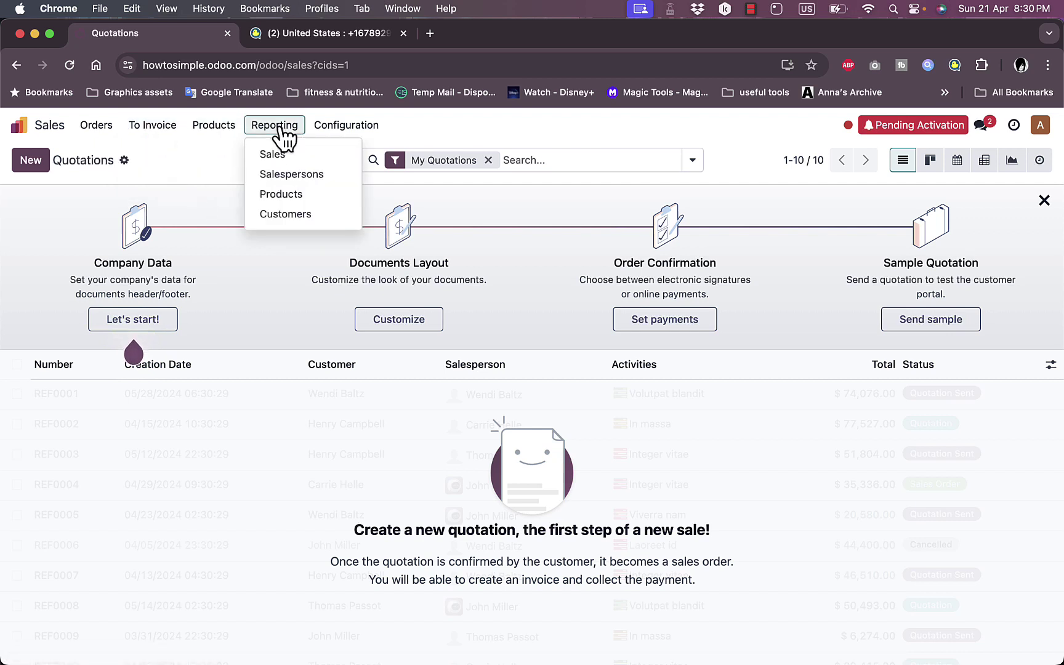
pyautogui.moveTo(336, 131)
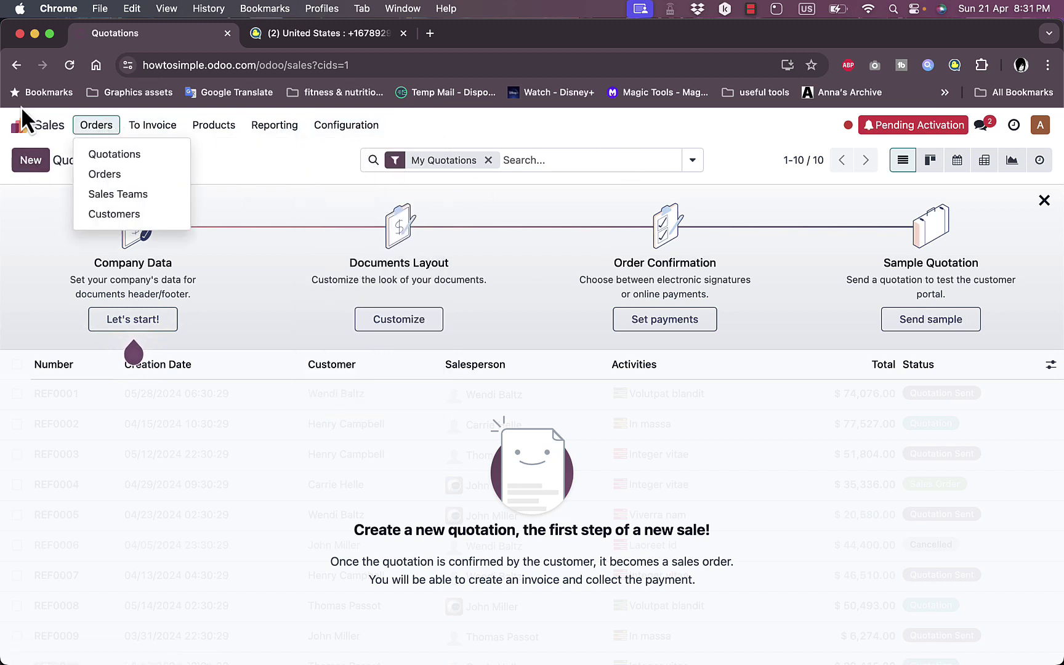
pyautogui.click(17, 65)
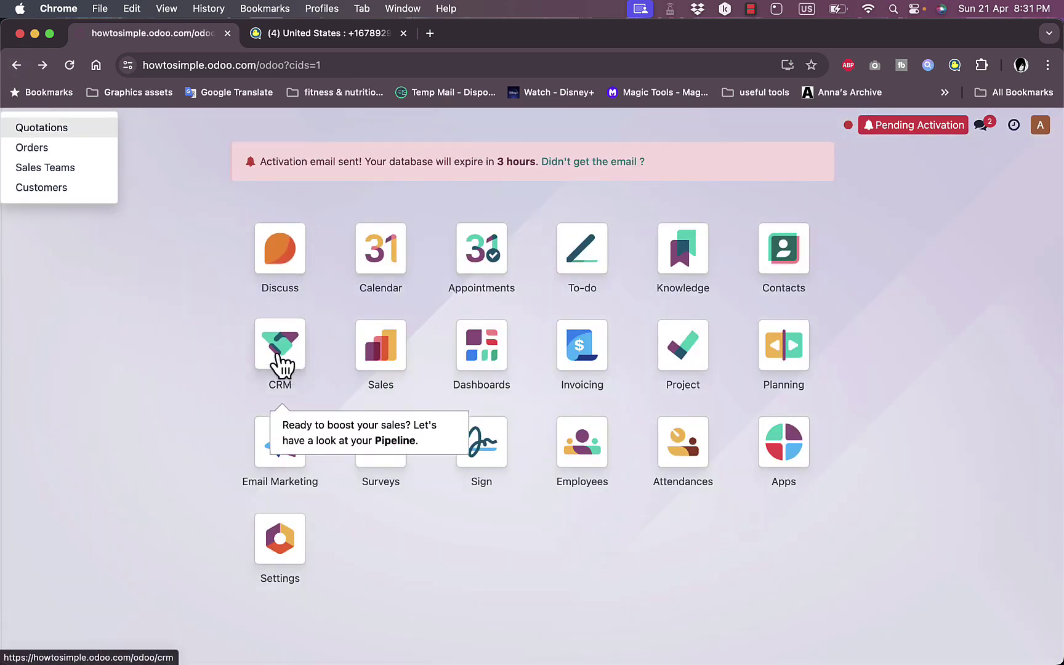
# Add test's opportunity for a new contact 'test' to the CRM pipeline's New column
pyautogui.click(279, 358)
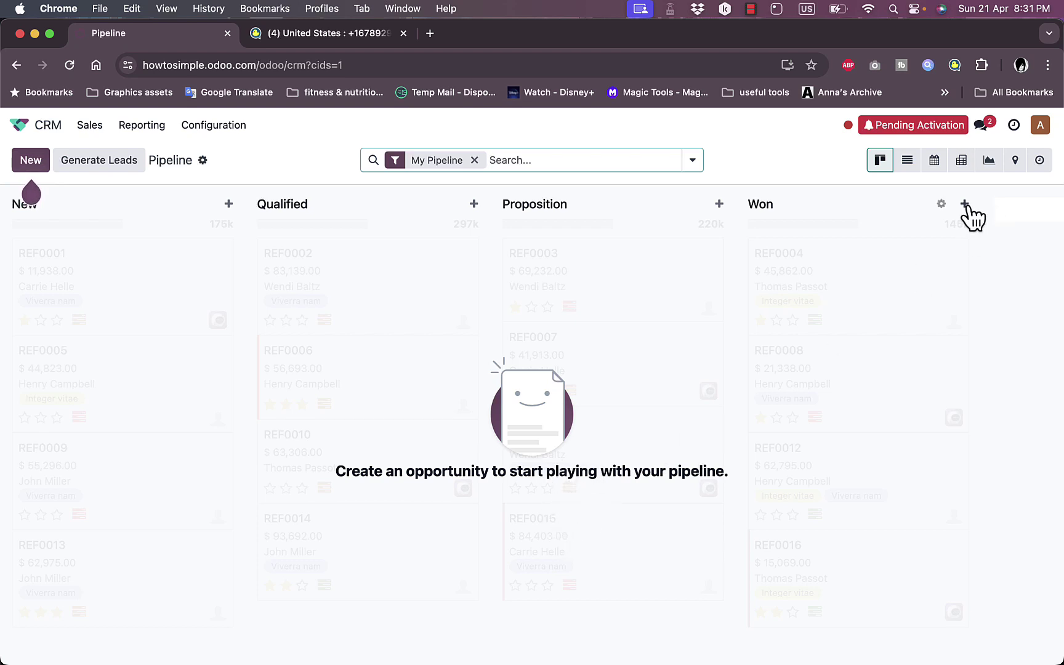
pyautogui.click(38, 157)
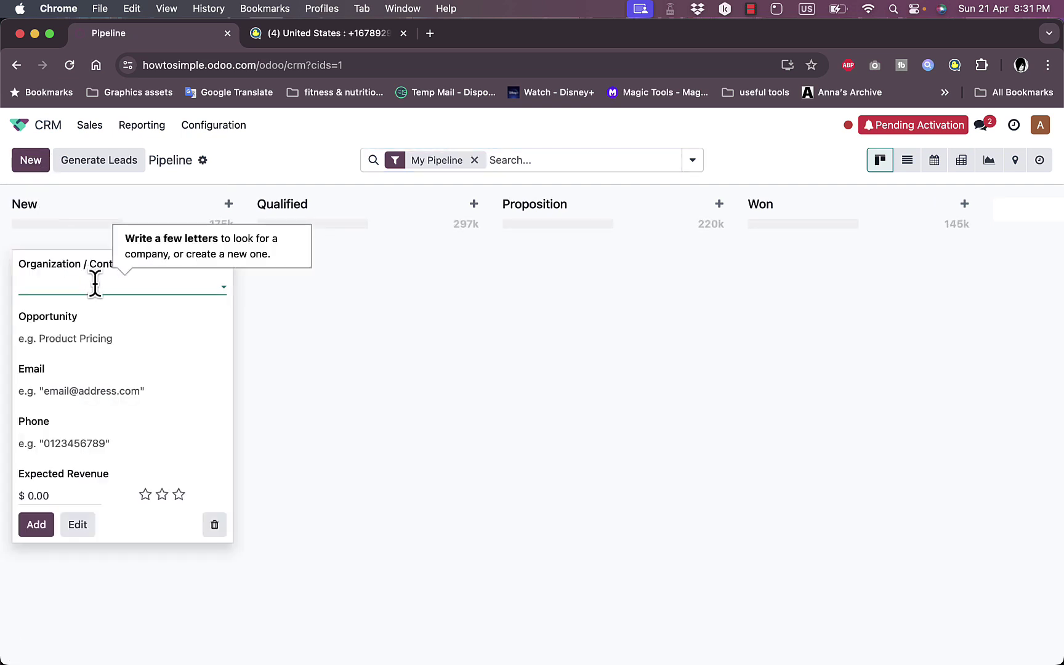
pyautogui.write('test')
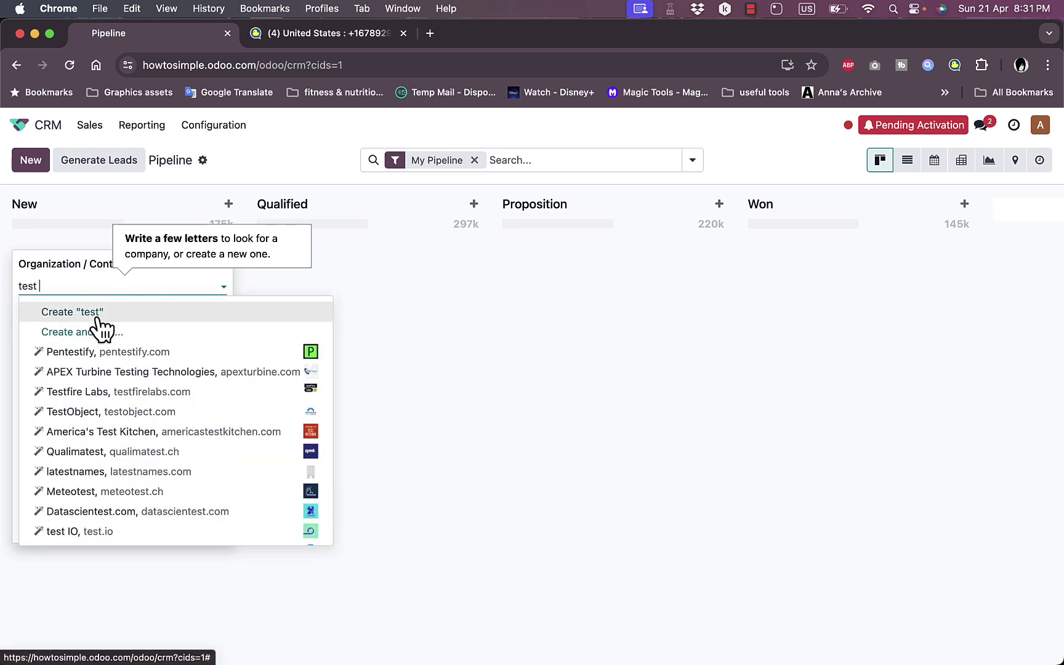
pyautogui.click(96, 315)
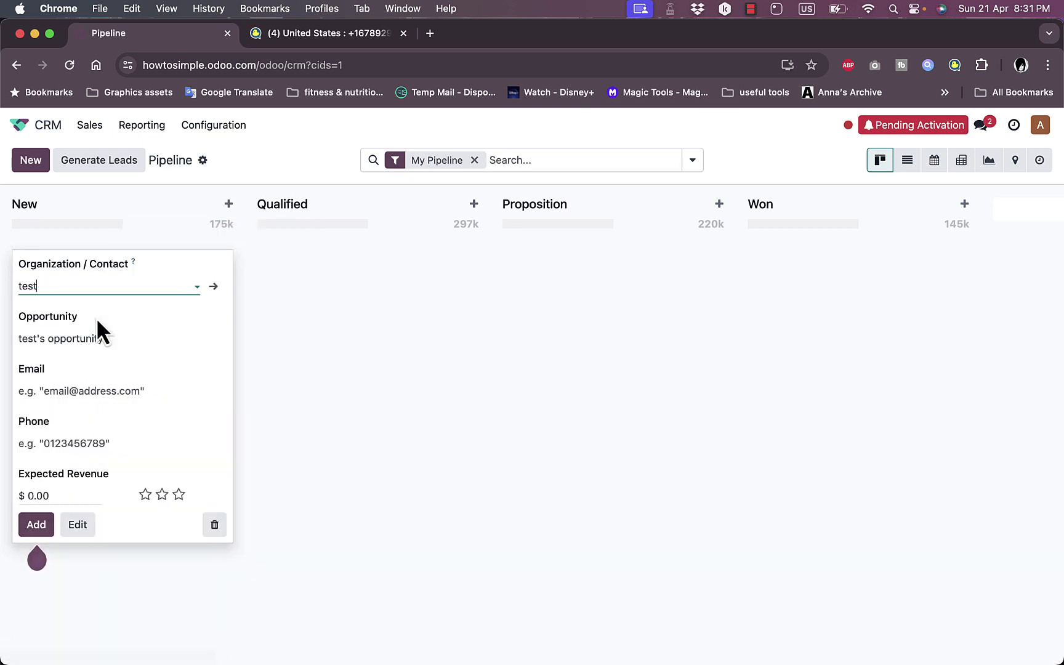
pyautogui.click(36, 526)
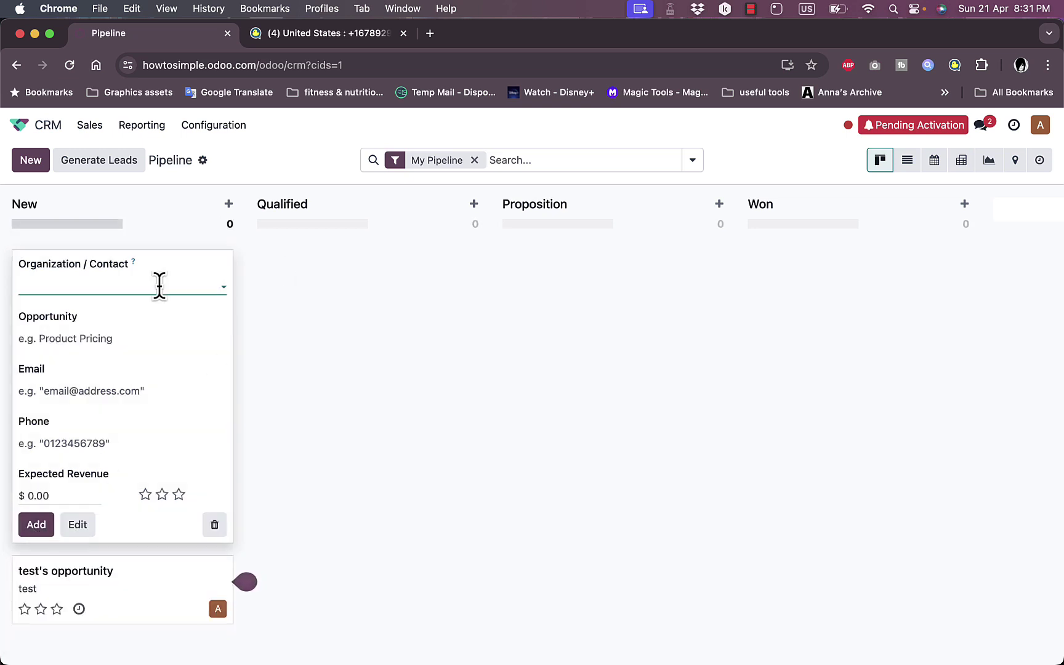
pyautogui.click(283, 287)
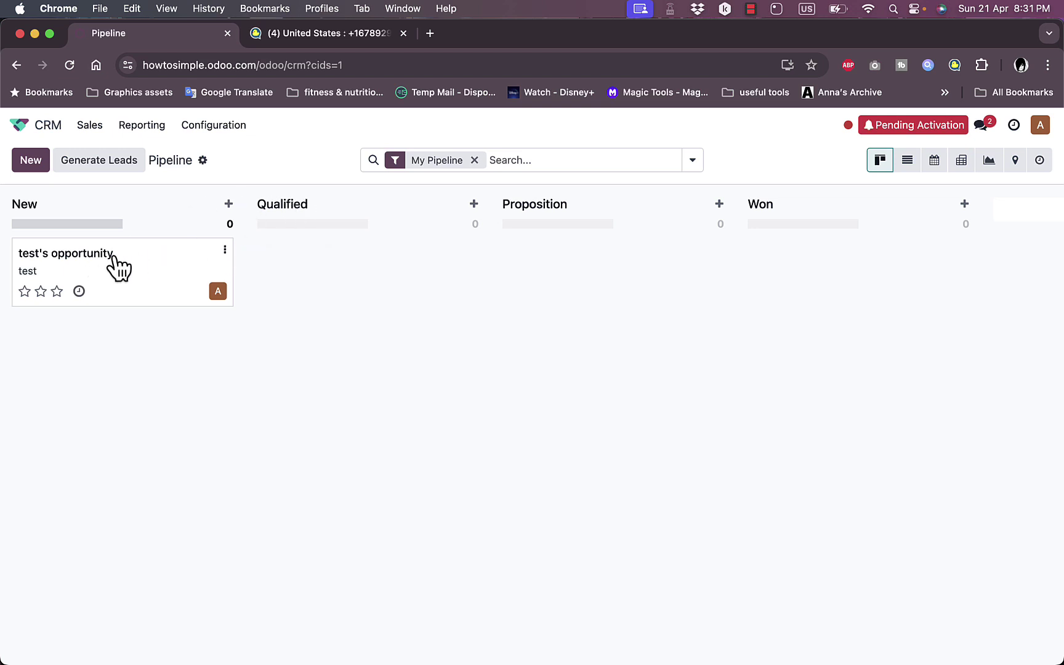
pyautogui.moveTo(119, 269); pyautogui.dragTo(96, 245)
# Add a new pipeline stage named Lost
pyautogui.hscroll(3, 942, 228)
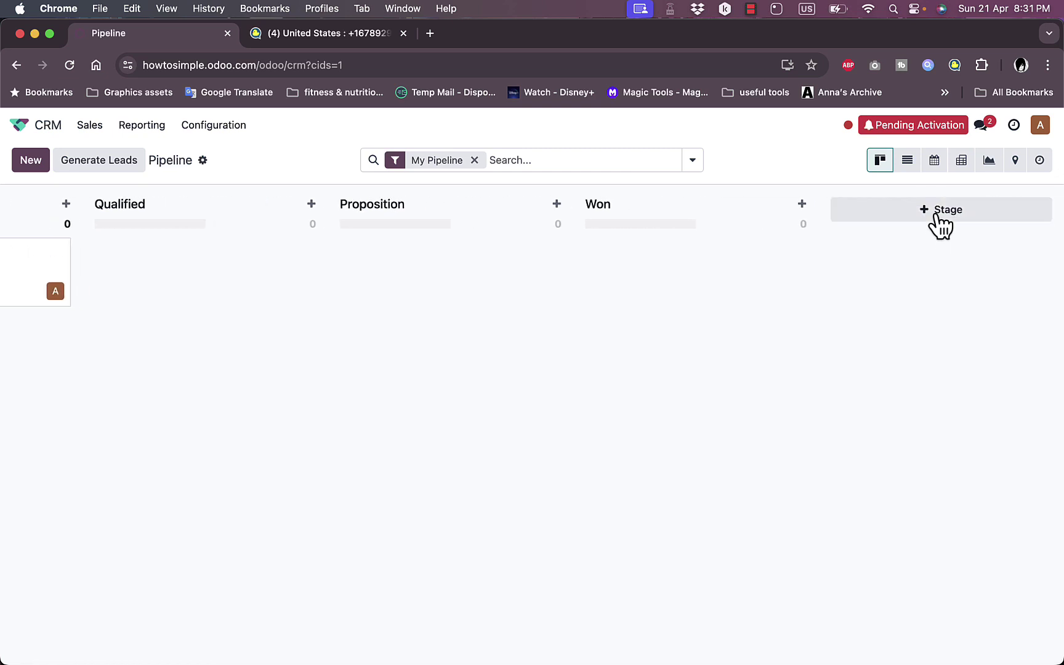
pyautogui.click(941, 213)
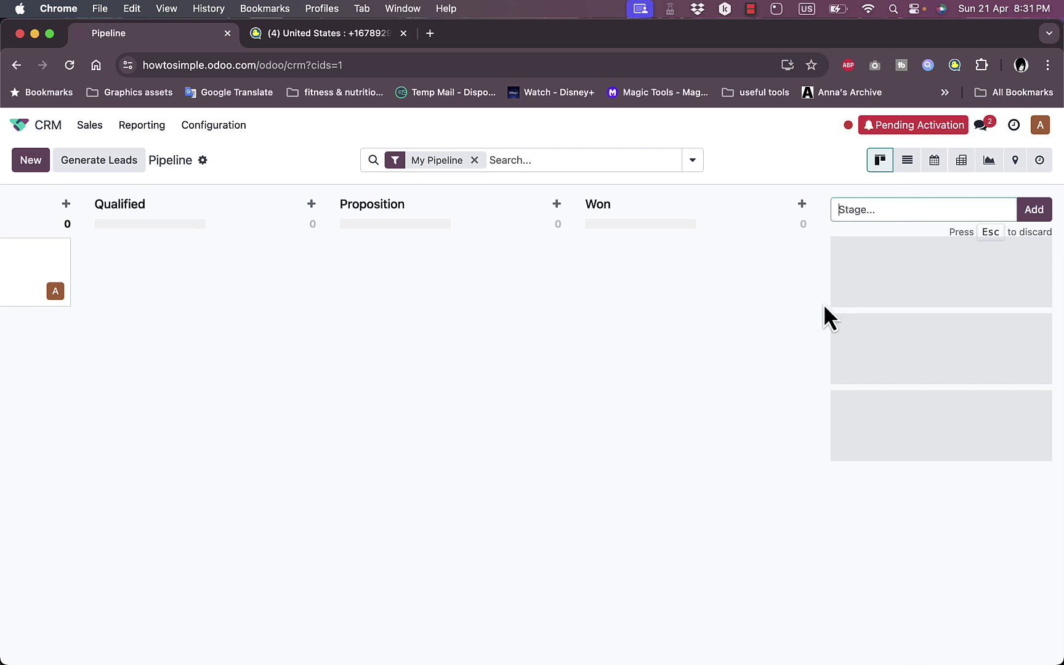
pyautogui.press('Return')
# Drag test's opportunity card into the Won stage
pyautogui.hscroll(-3, 555, 302)
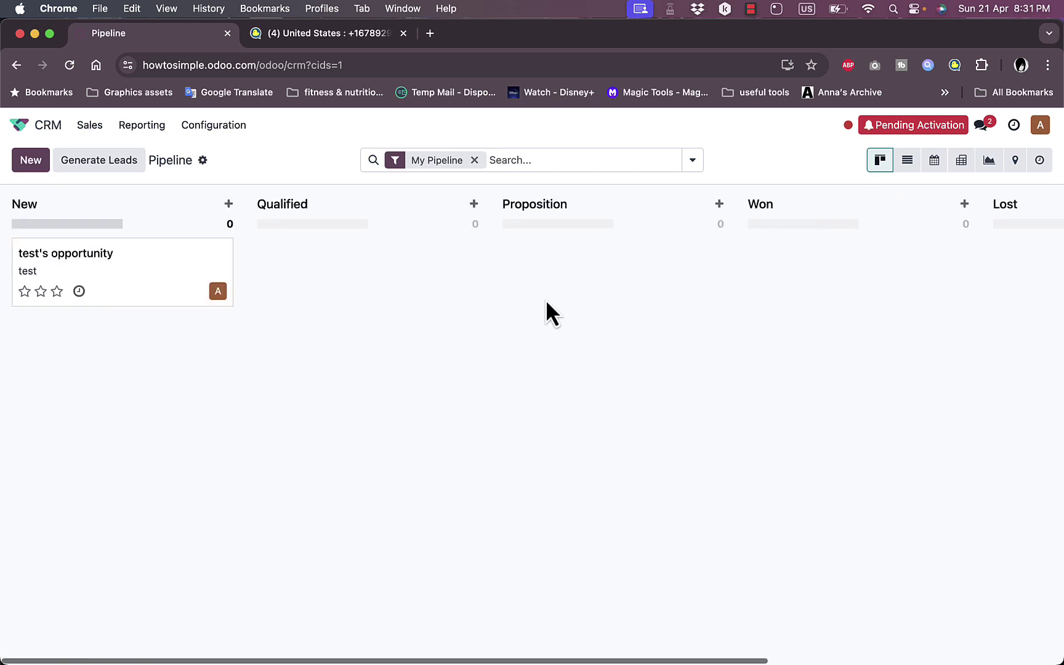
pyautogui.moveTo(83, 266); pyautogui.dragTo(821, 244)
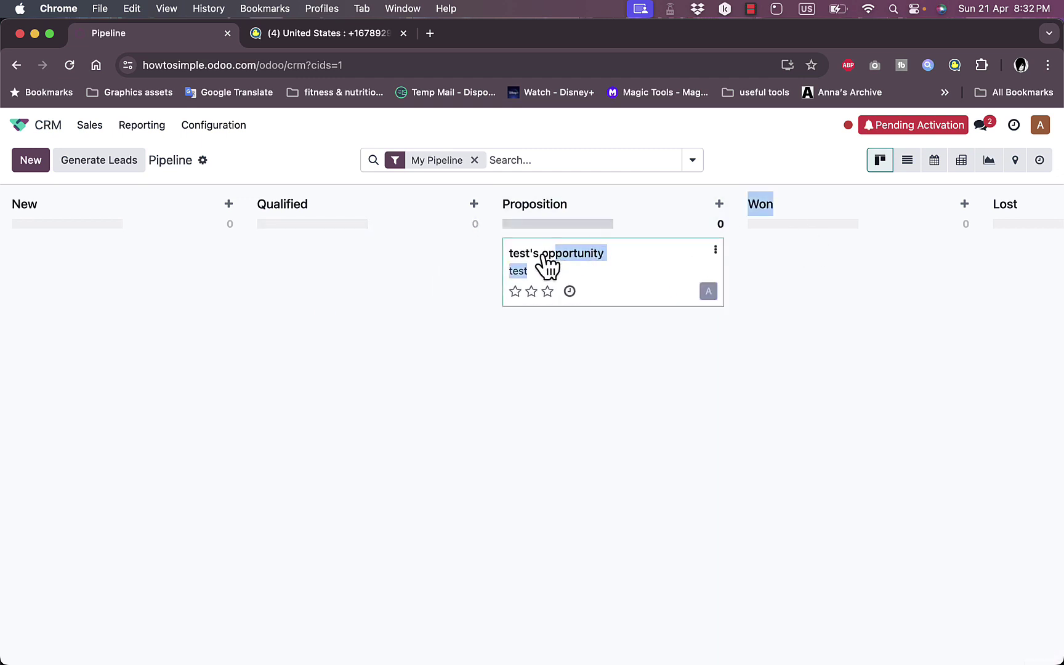
pyautogui.moveTo(541, 266); pyautogui.dragTo(773, 272)
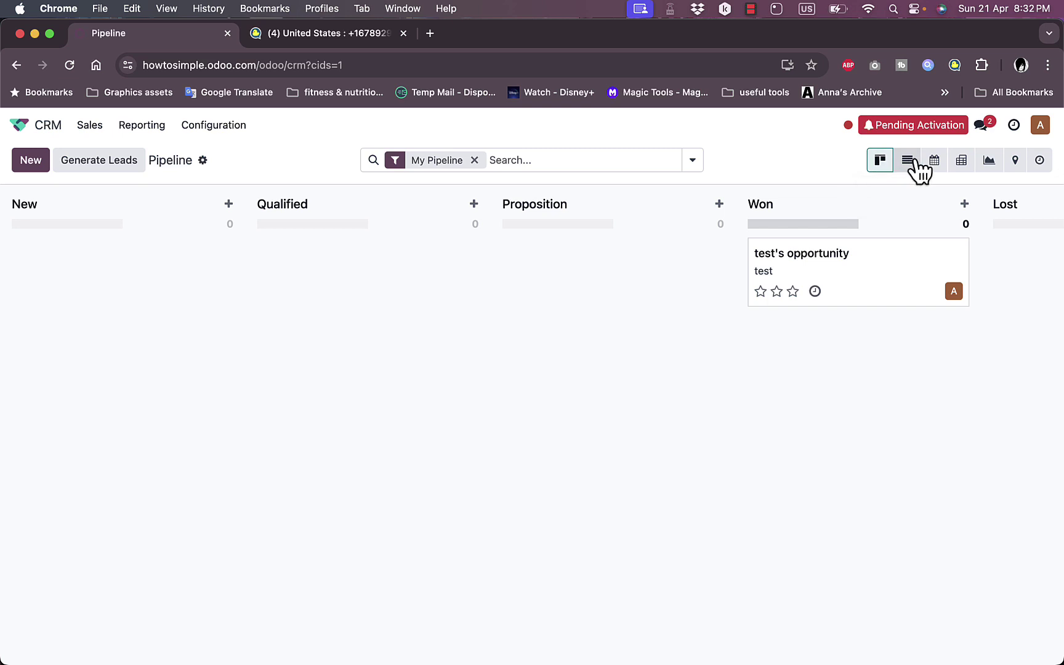
# View the opportunities as list, calendar and pivot, then return to the kanban board
pyautogui.click(916, 170)
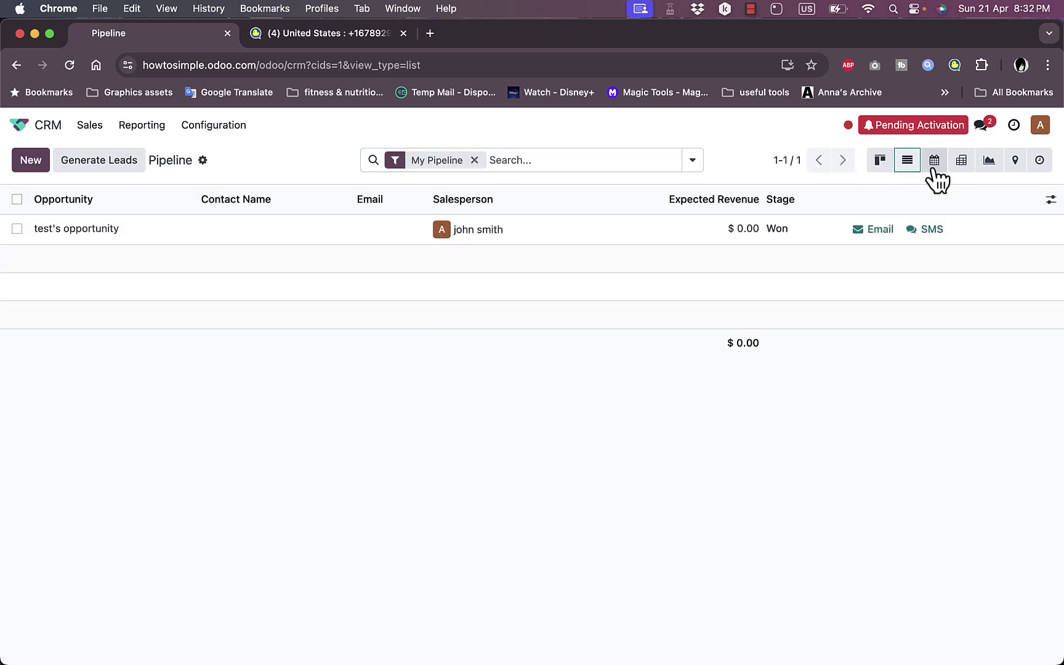
pyautogui.click(934, 167)
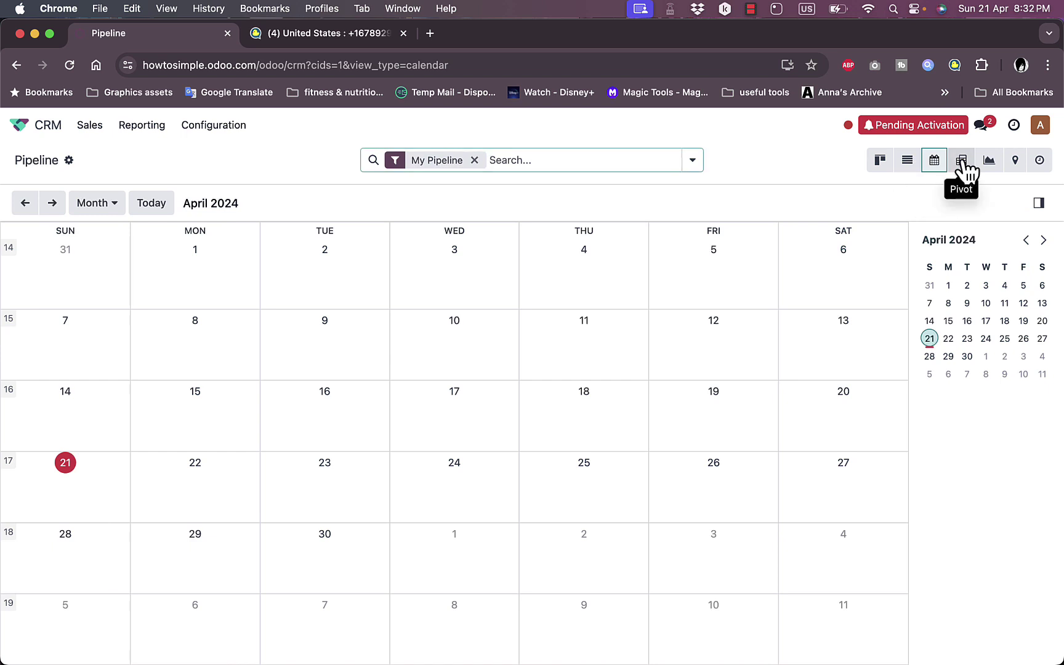
pyautogui.click(962, 164)
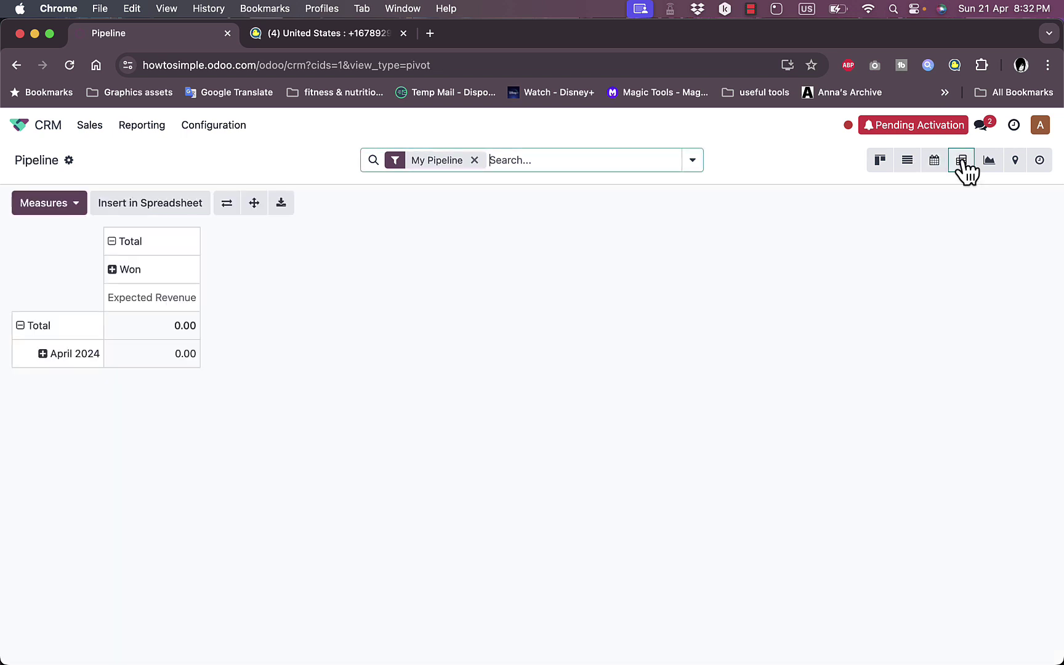
pyautogui.click(881, 164)
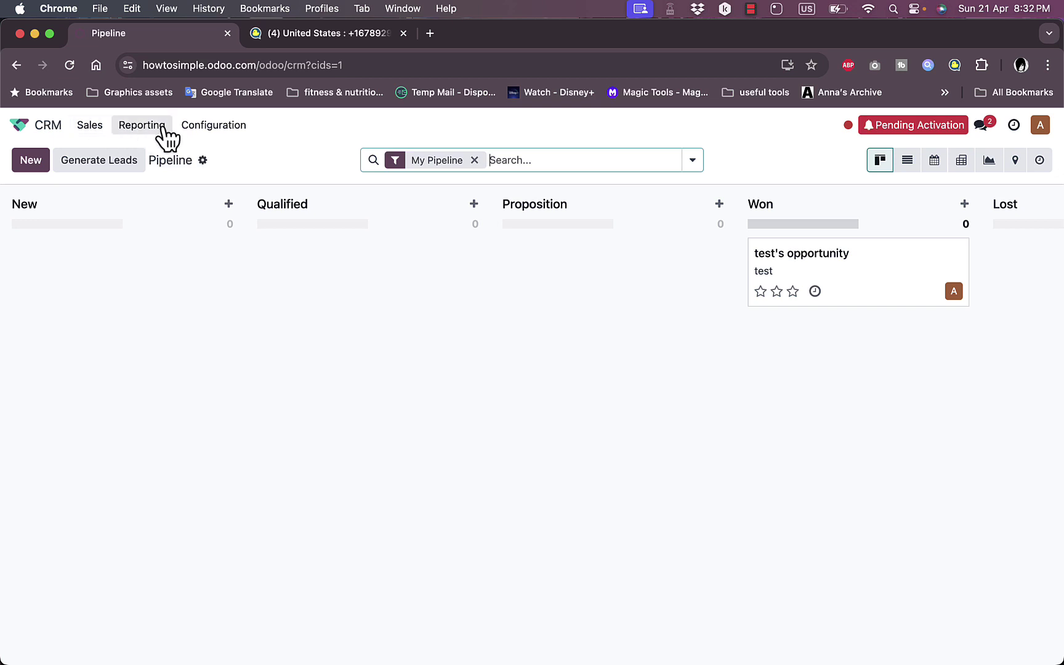
# Check Sales > My Activities, then open the Pipeline Analysis report from Reporting
pyautogui.click(90, 125)
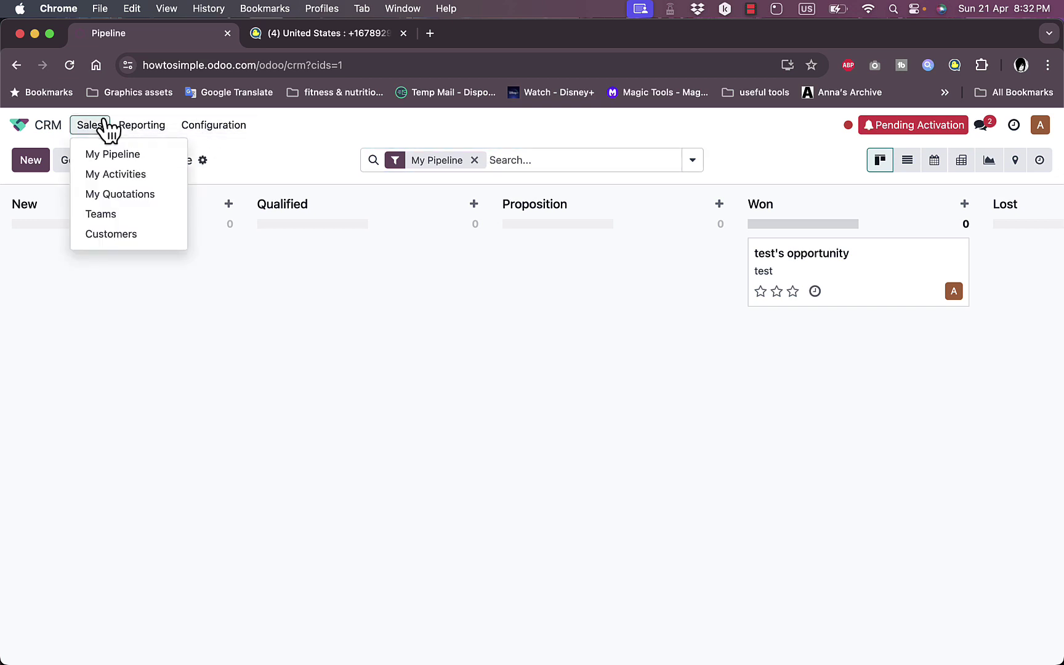
pyautogui.click(120, 178)
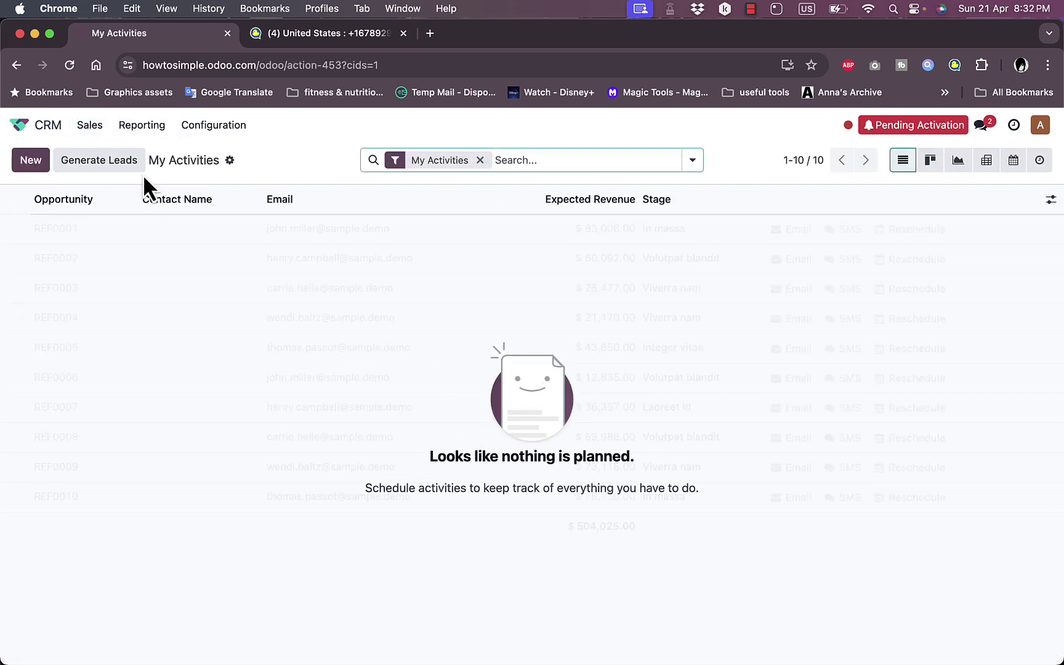
pyautogui.click(89, 126)
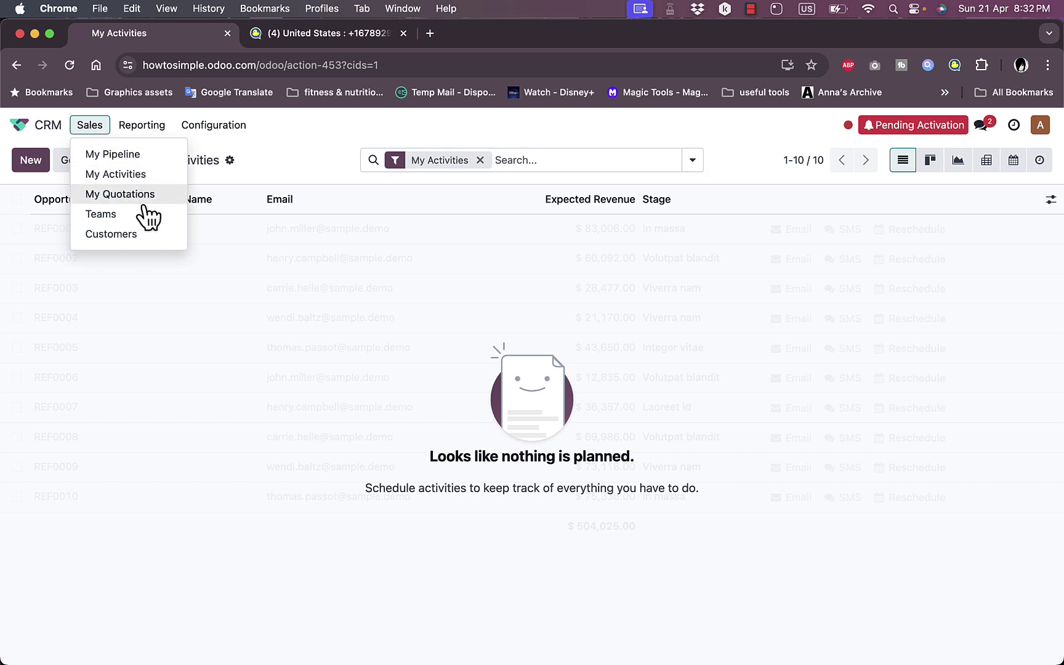
pyautogui.click(155, 129)
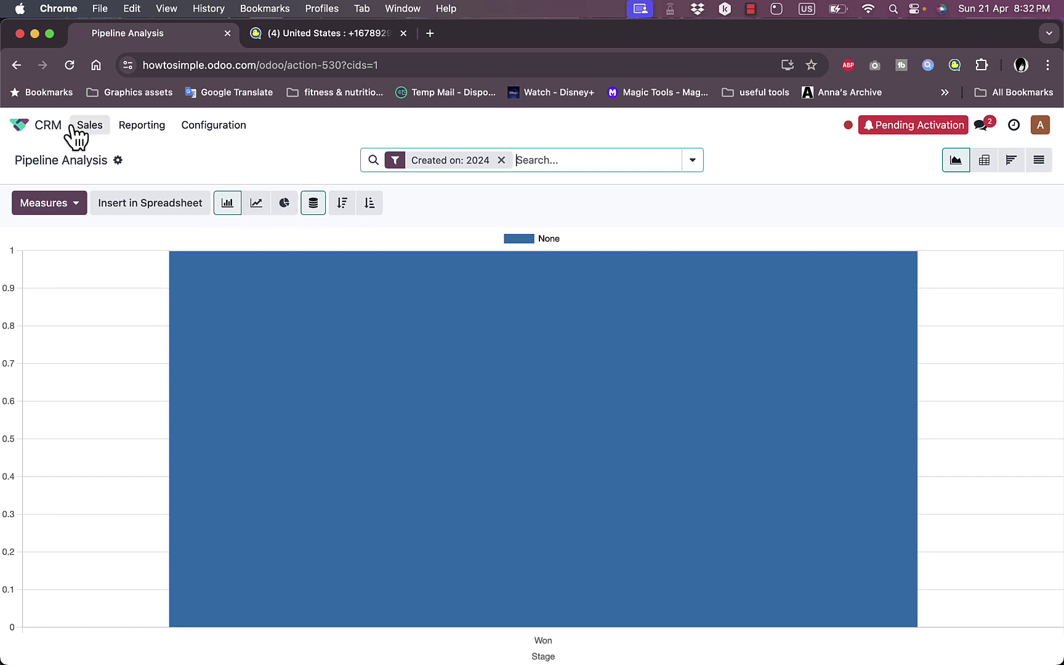
# Go to the apps home and open the Dashboards app
pyautogui.click(24, 126)
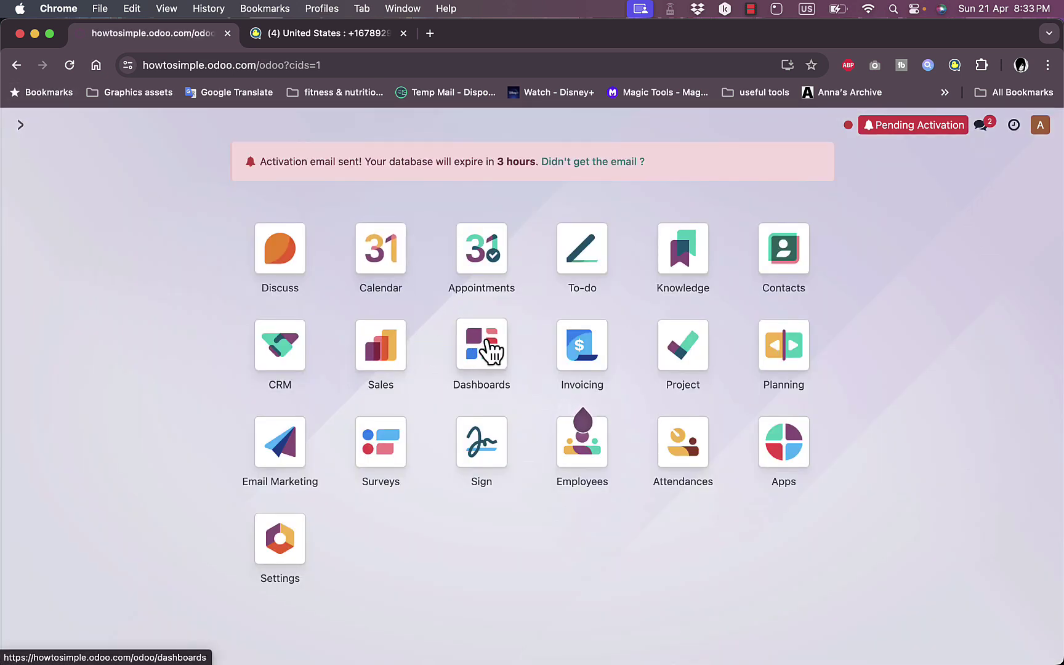
pyautogui.click(491, 351)
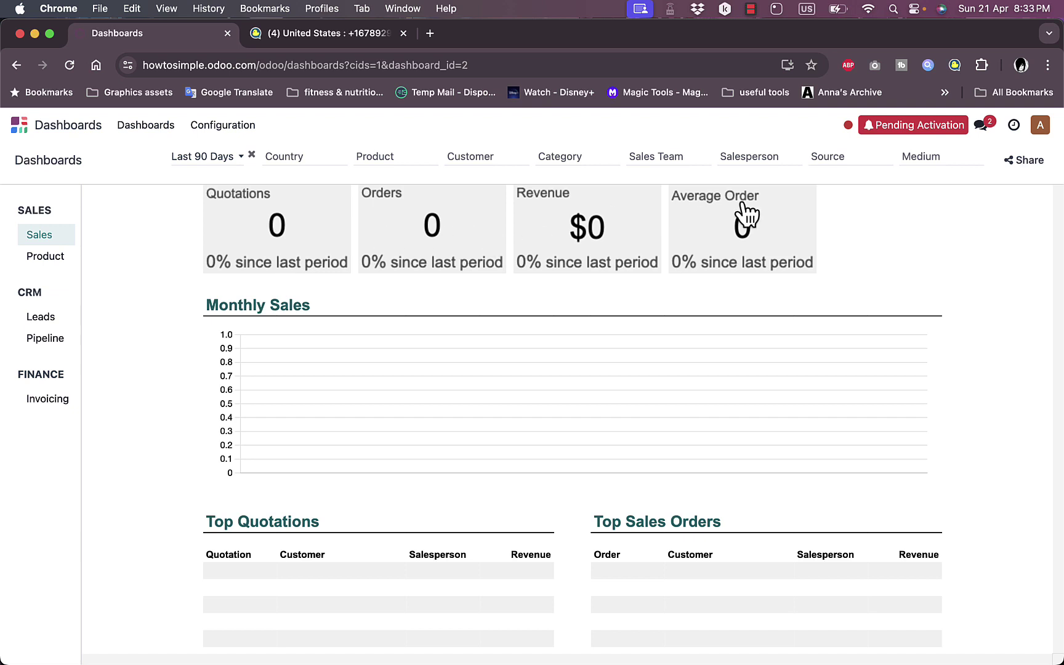
pyautogui.scroll(-3, 828, 280)
pyautogui.scroll(-15, 829, 280)
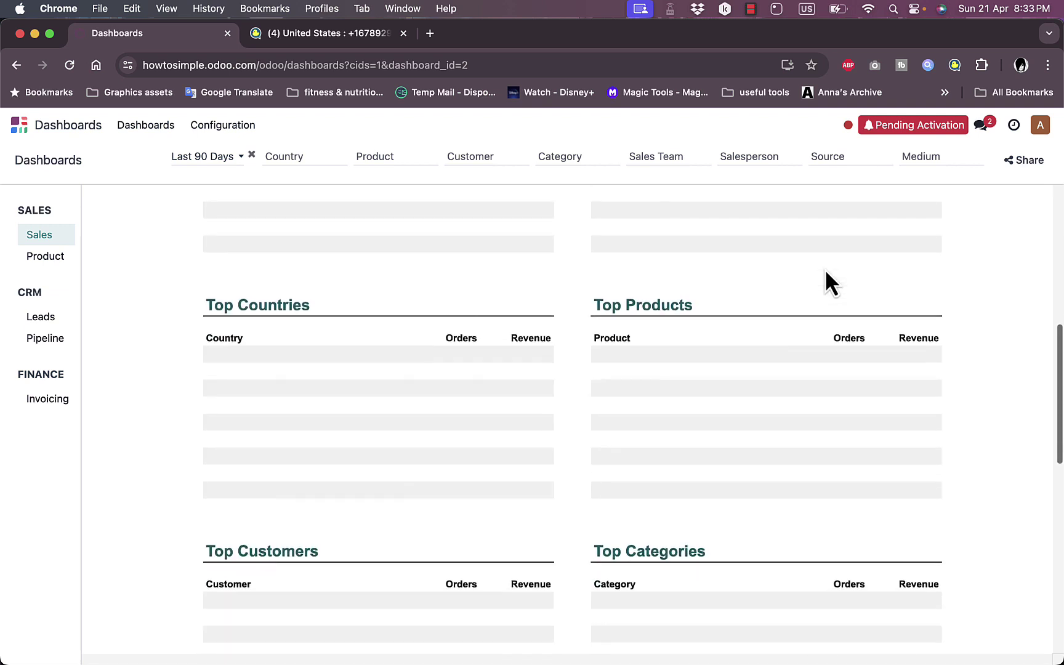
pyautogui.scroll(-3, 829, 280)
pyautogui.scroll(15, 829, 280)
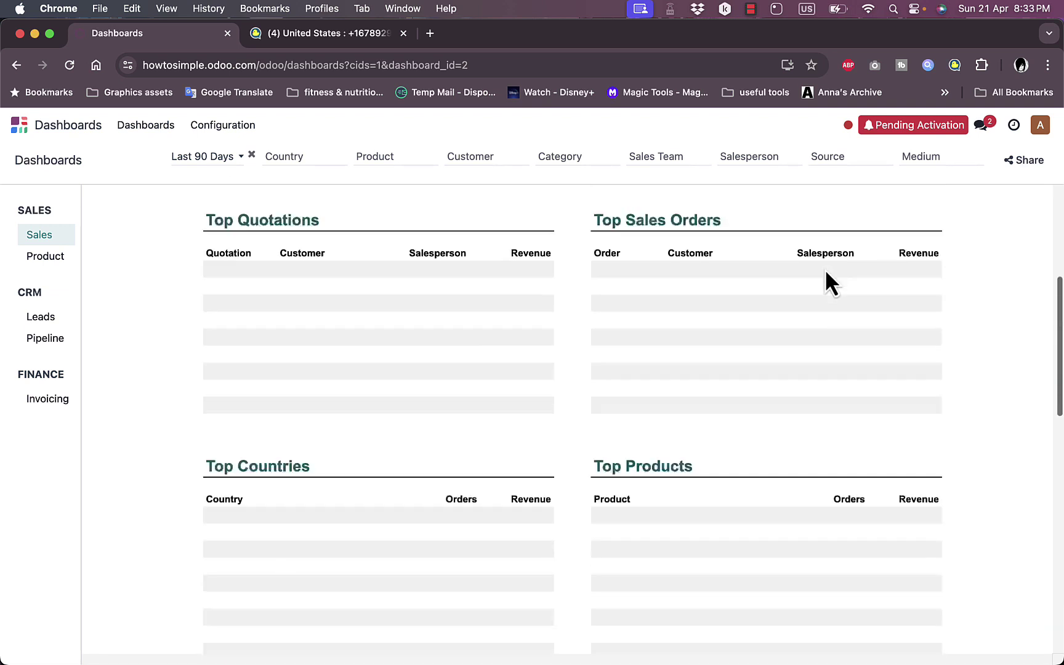
# Review the Leads and Pipeline dashboards showing test's opportunity Won at 100%, then return home
pyautogui.click(53, 318)
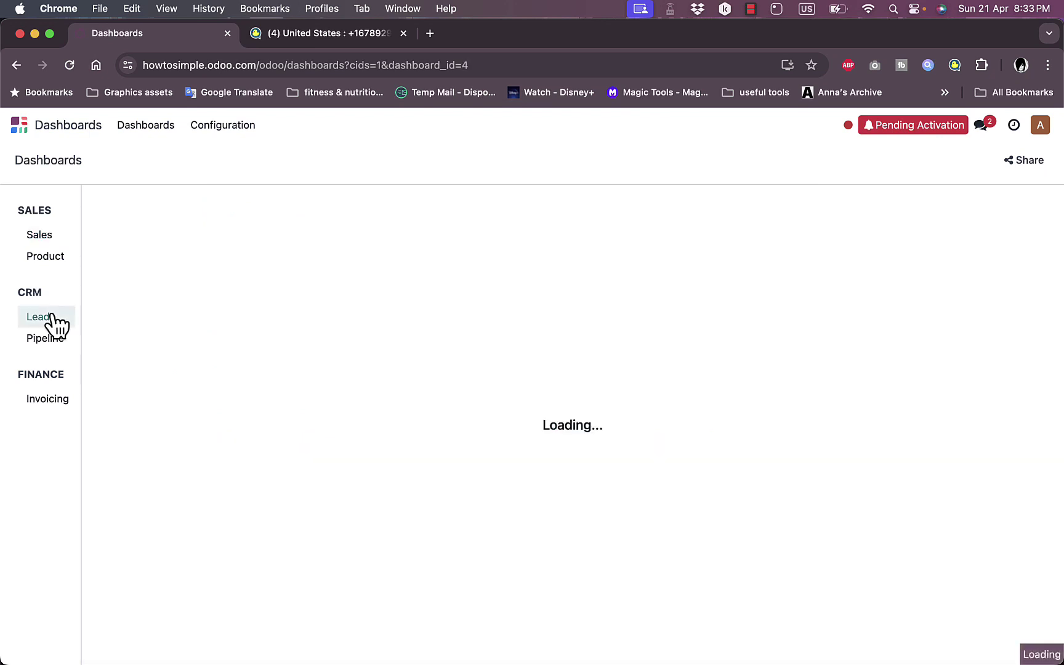
pyautogui.click(55, 339)
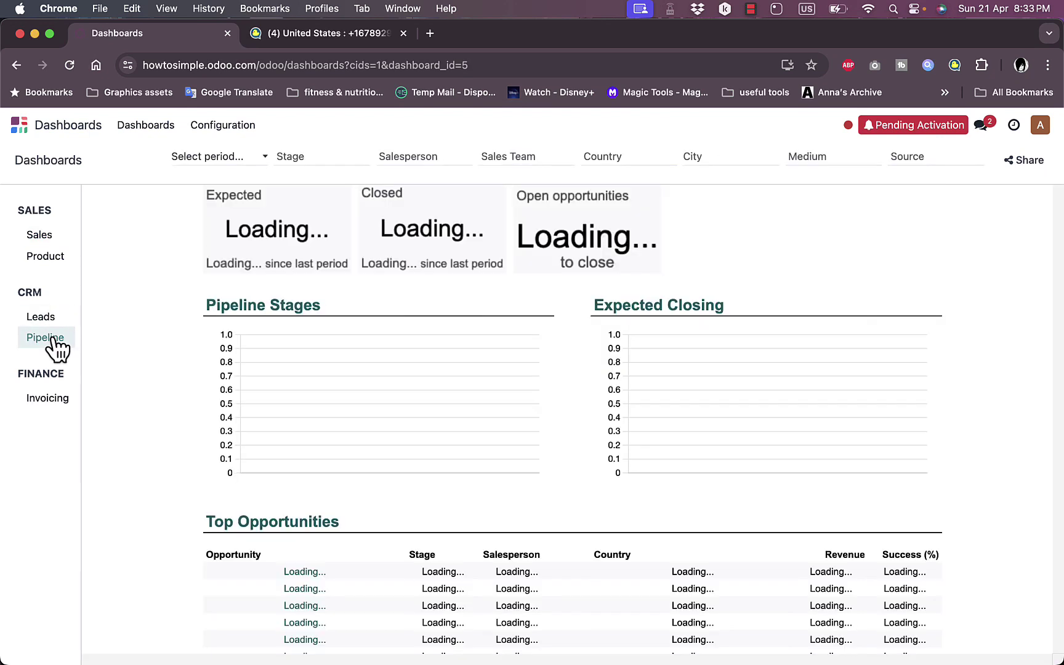
pyautogui.scroll(-5, 409, 308)
pyautogui.scroll(5, 410, 307)
pyautogui.scroll(-5, 411, 315)
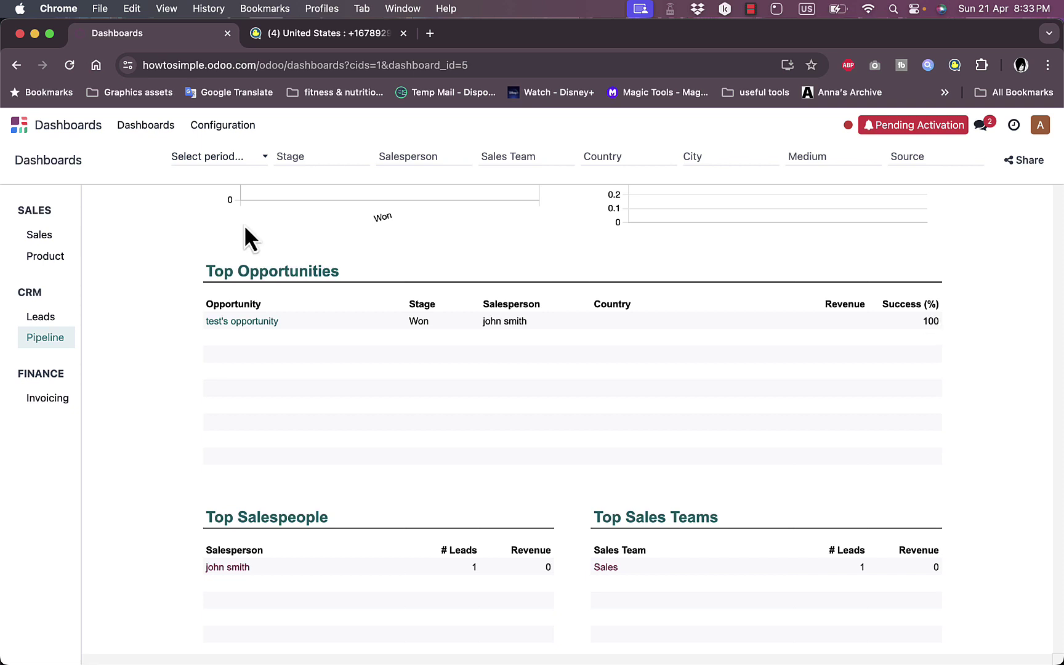
pyautogui.click(19, 129)
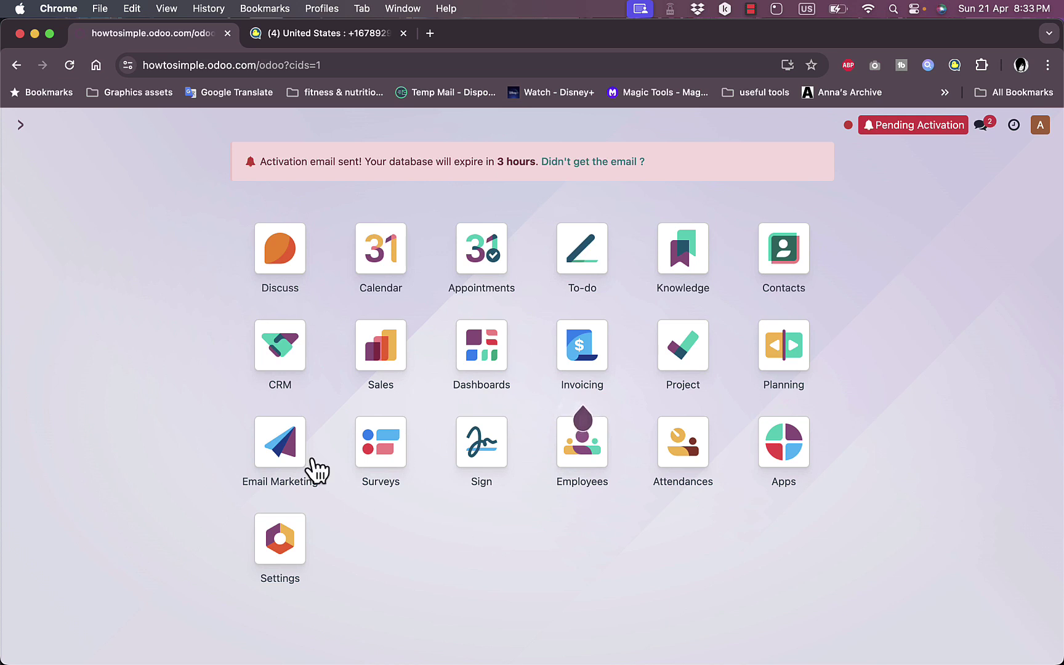
# Create a new Email Marketing mailing with subject 'test subject' using the Coupon Code template
pyautogui.click(277, 431)
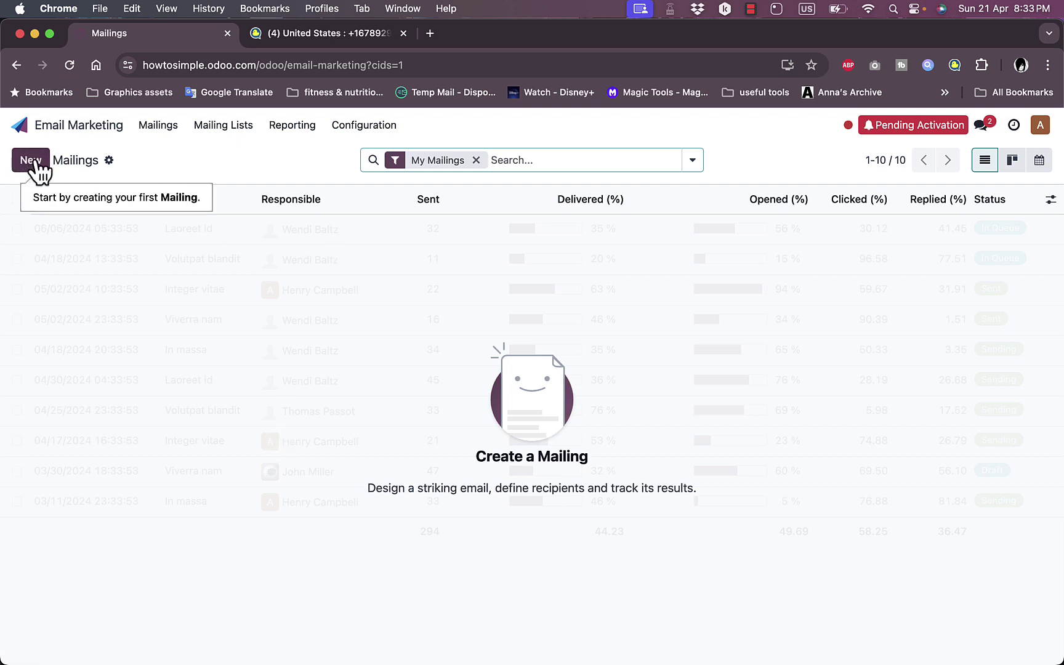
pyautogui.click(34, 161)
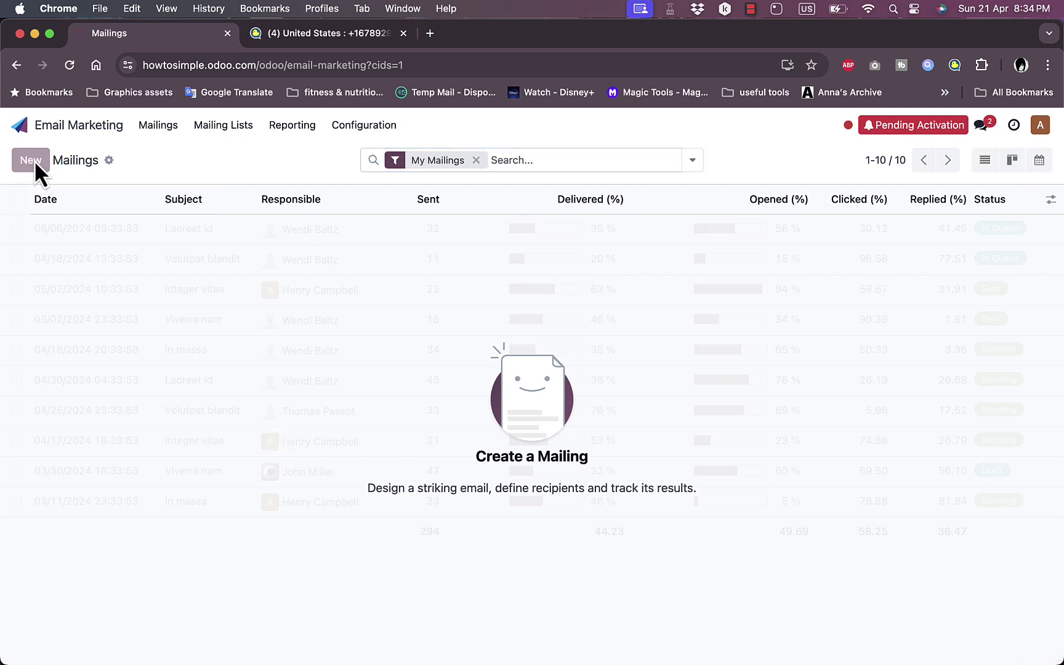
pyautogui.click(31, 160)
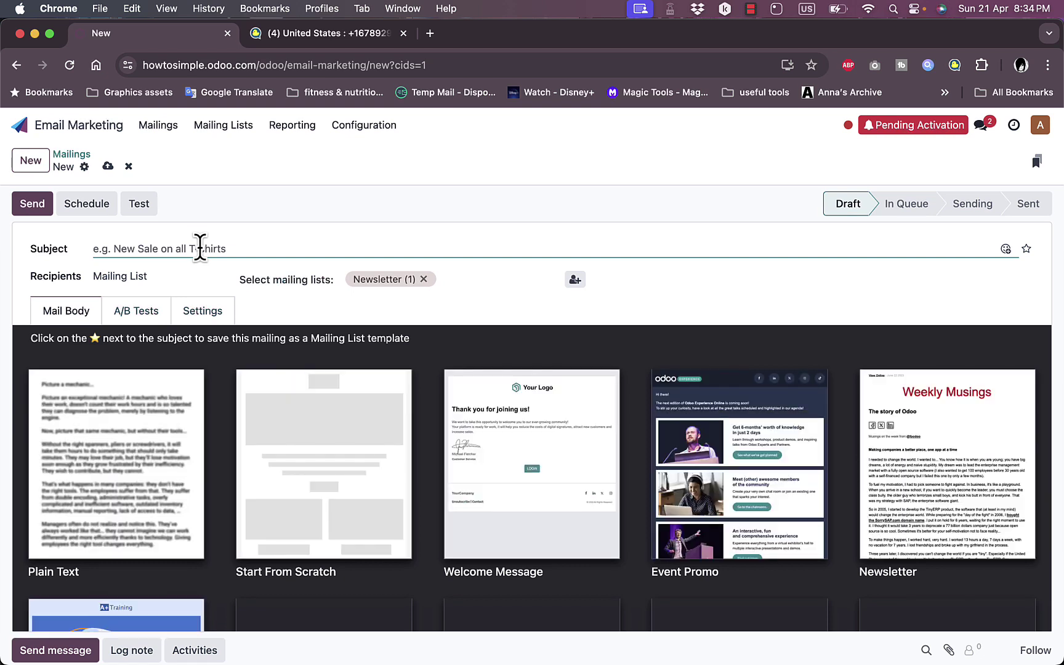
pyautogui.write('test subject')
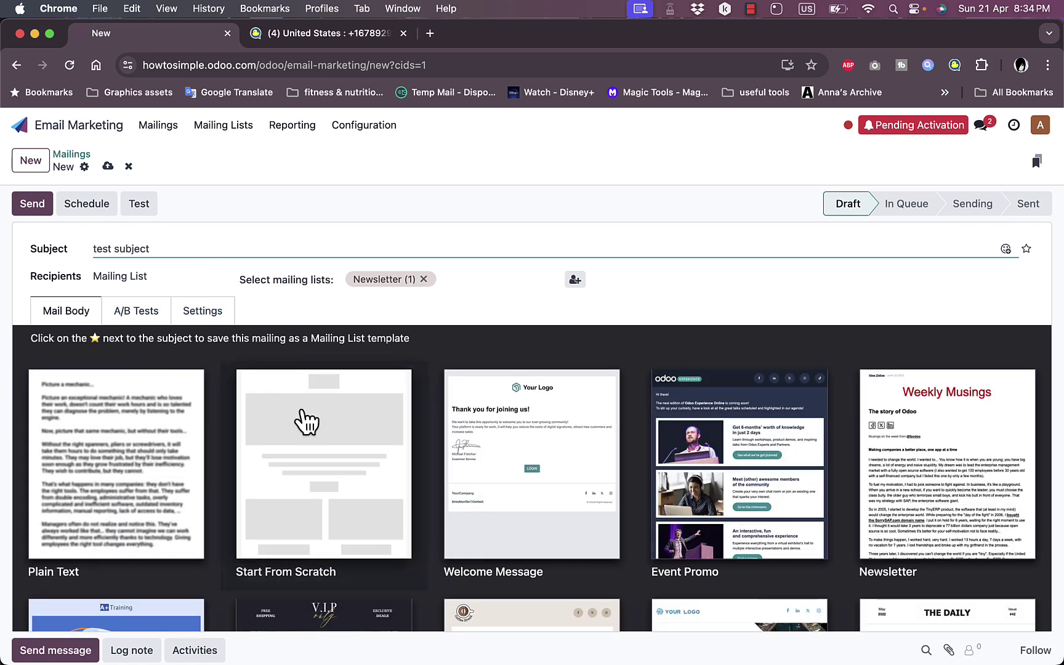
pyautogui.scroll(-5, 305, 424)
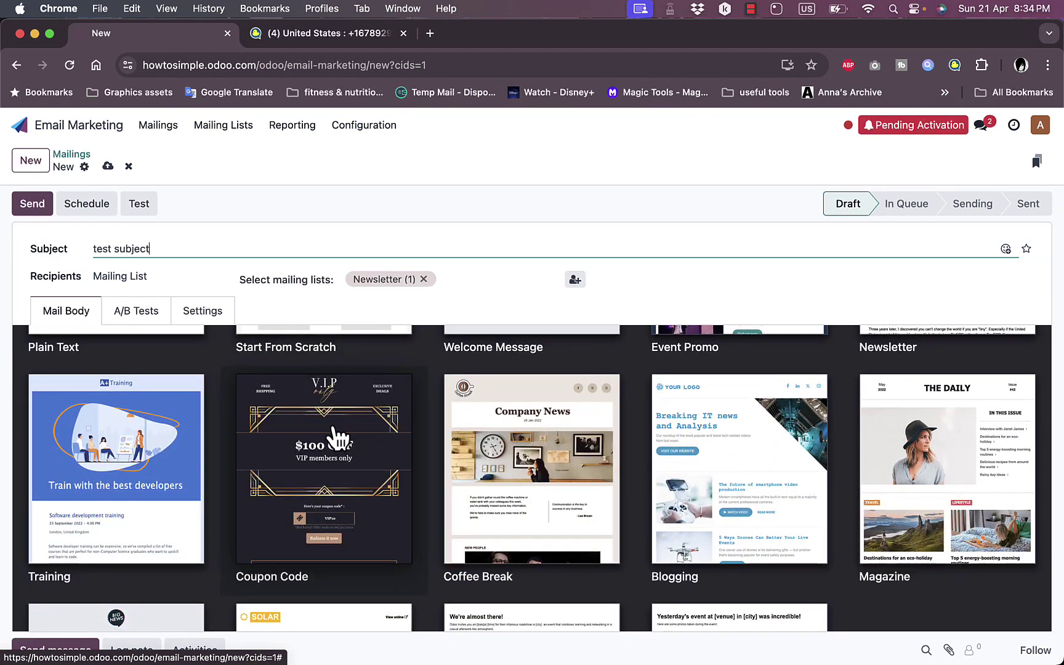
pyautogui.click(337, 438)
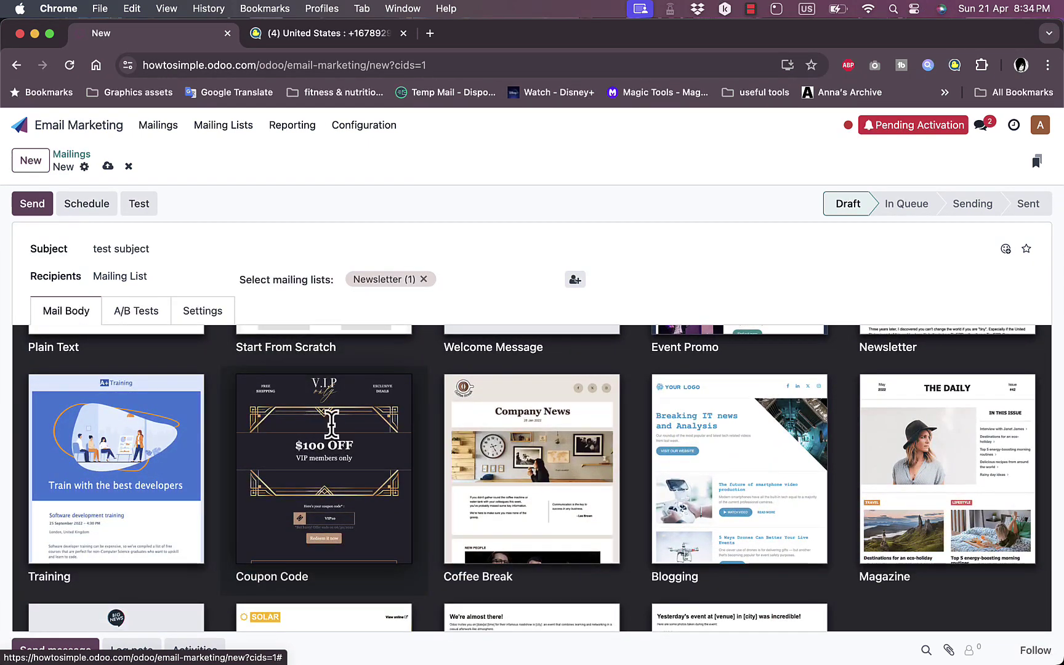
# Change the coupon headline amount from $100 OFF to $50 OFF
pyautogui.scroll(-5, 663, 385)
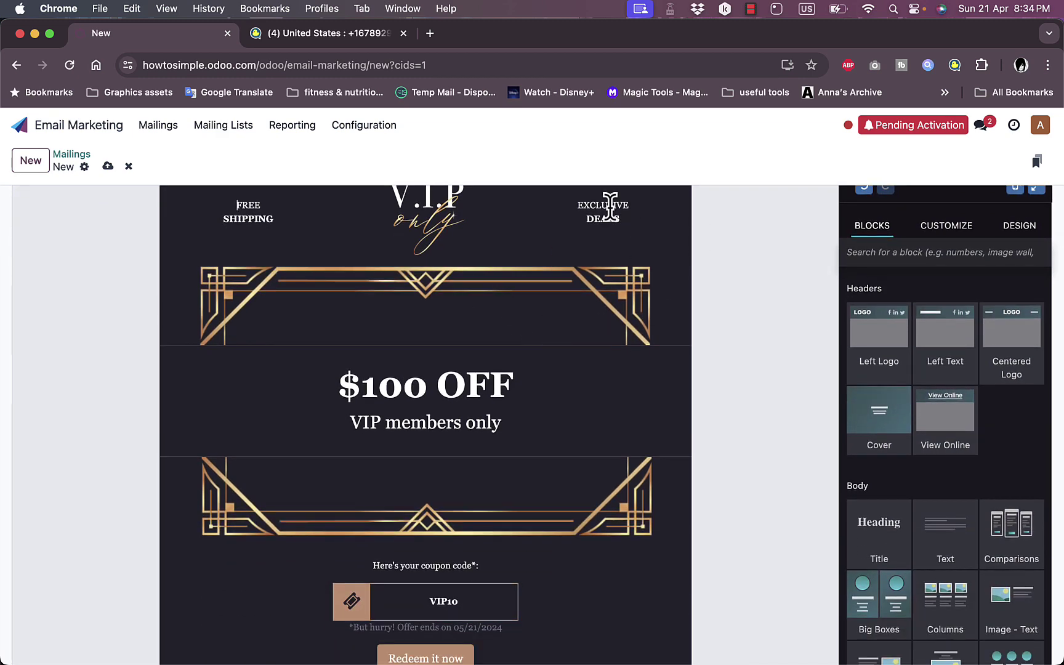
pyautogui.click(438, 383)
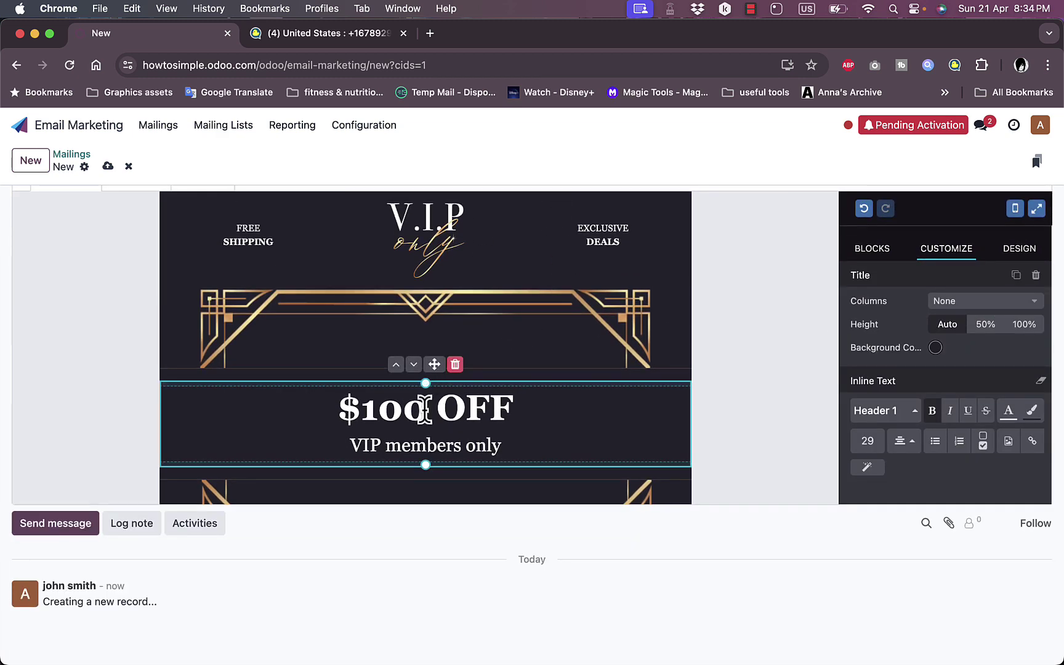
pyautogui.moveTo(421, 410); pyautogui.dragTo(370, 414)
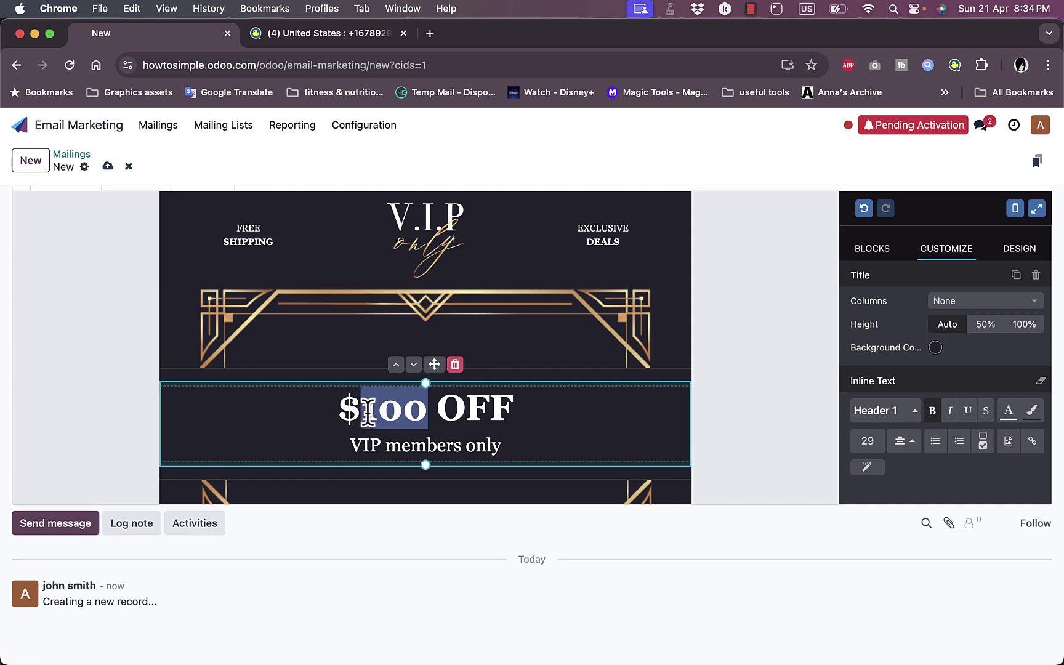
pyautogui.write('50')
# Color both title lines tan and format them as Header 2
pyautogui.click(520, 450)
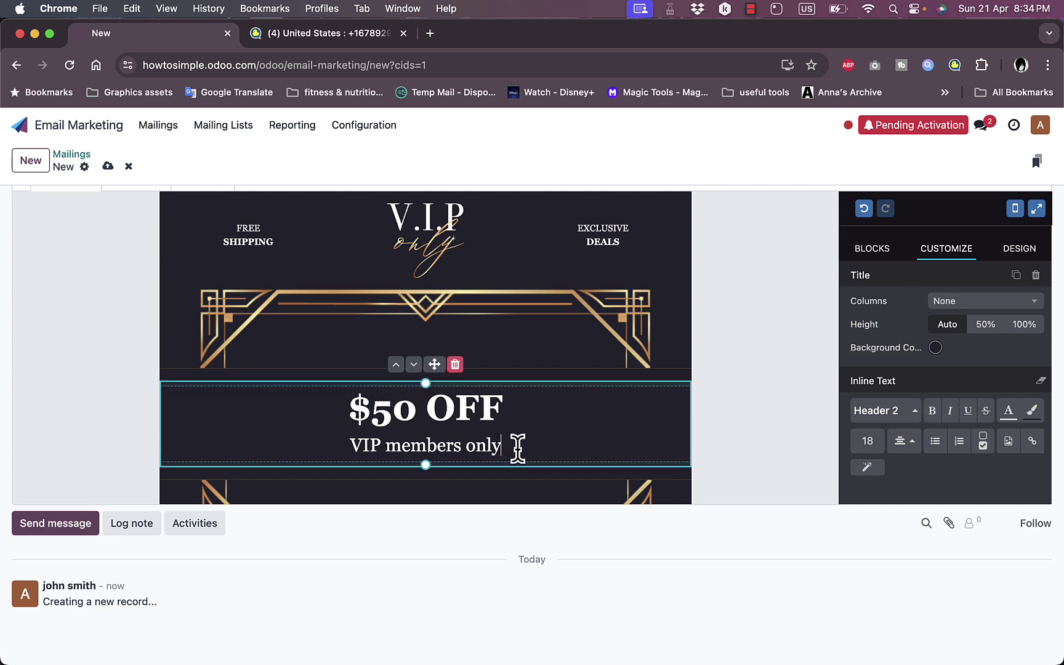
pyautogui.moveTo(519, 448); pyautogui.dragTo(344, 404)
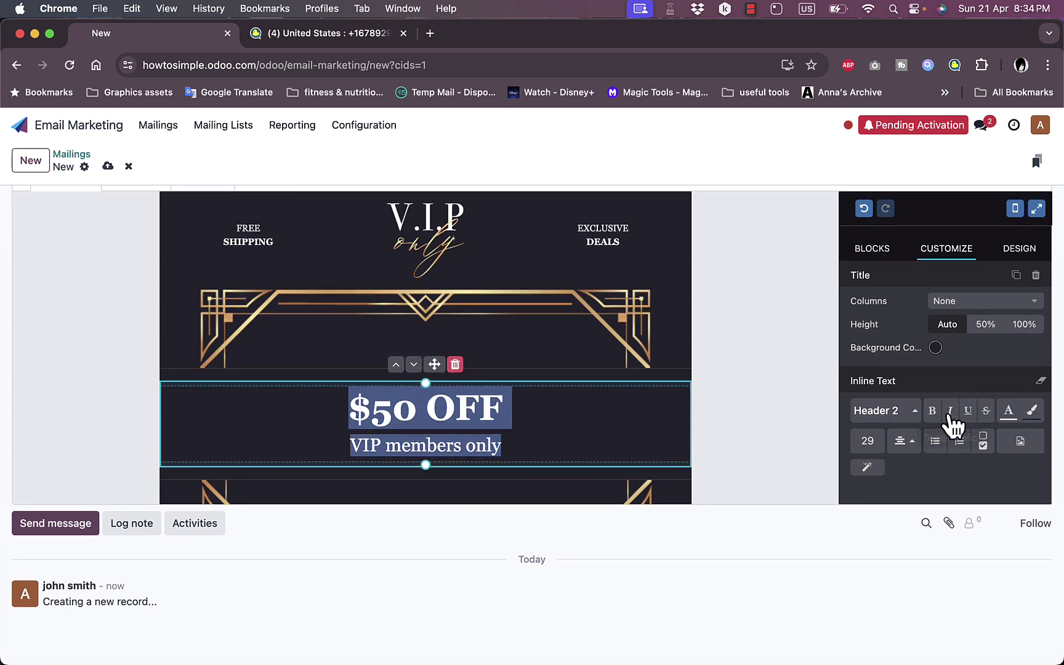
pyautogui.click(1010, 412)
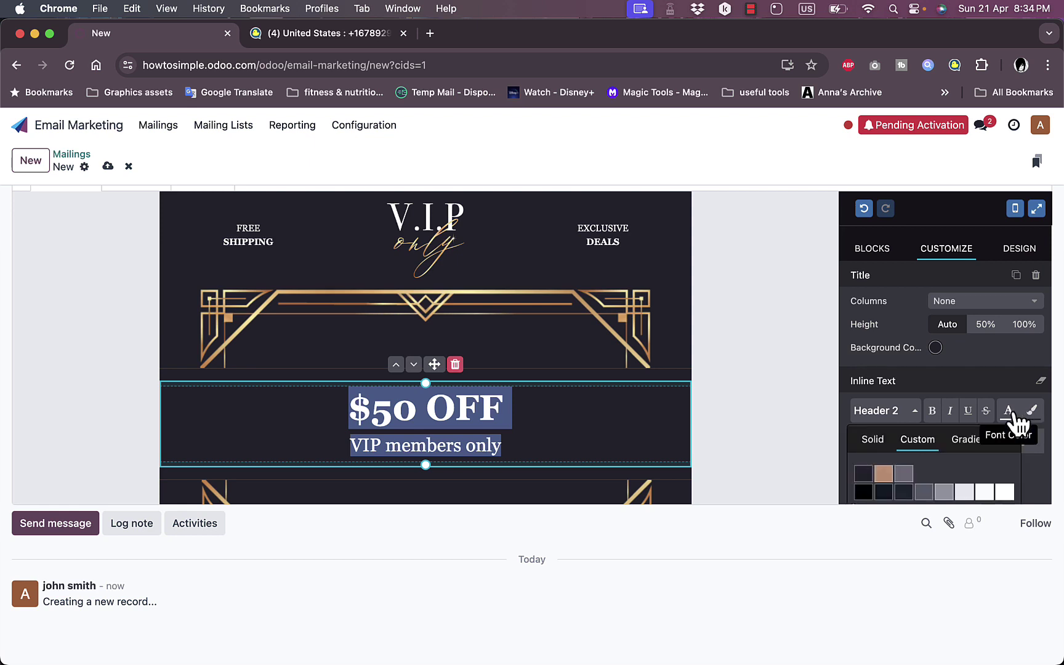
pyautogui.click(882, 475)
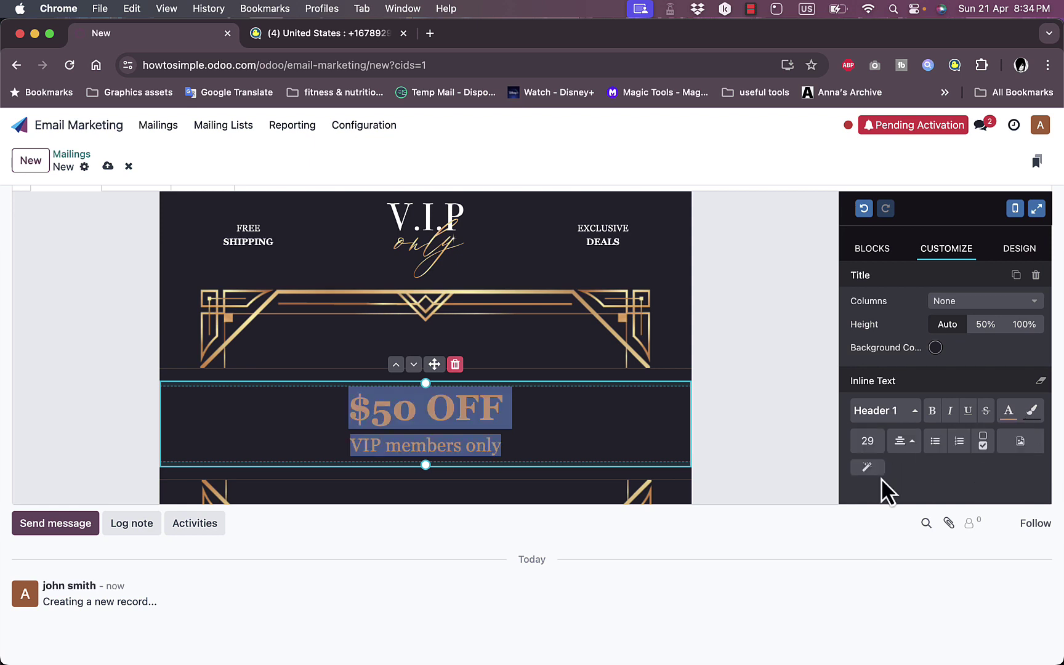
pyautogui.click(918, 416)
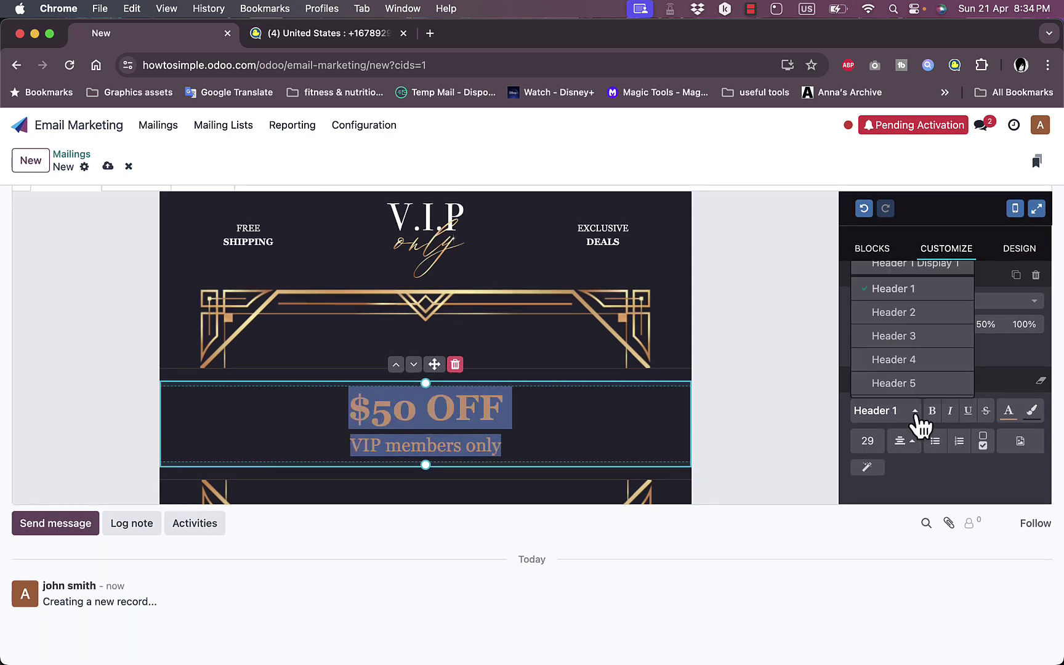
pyautogui.click(905, 313)
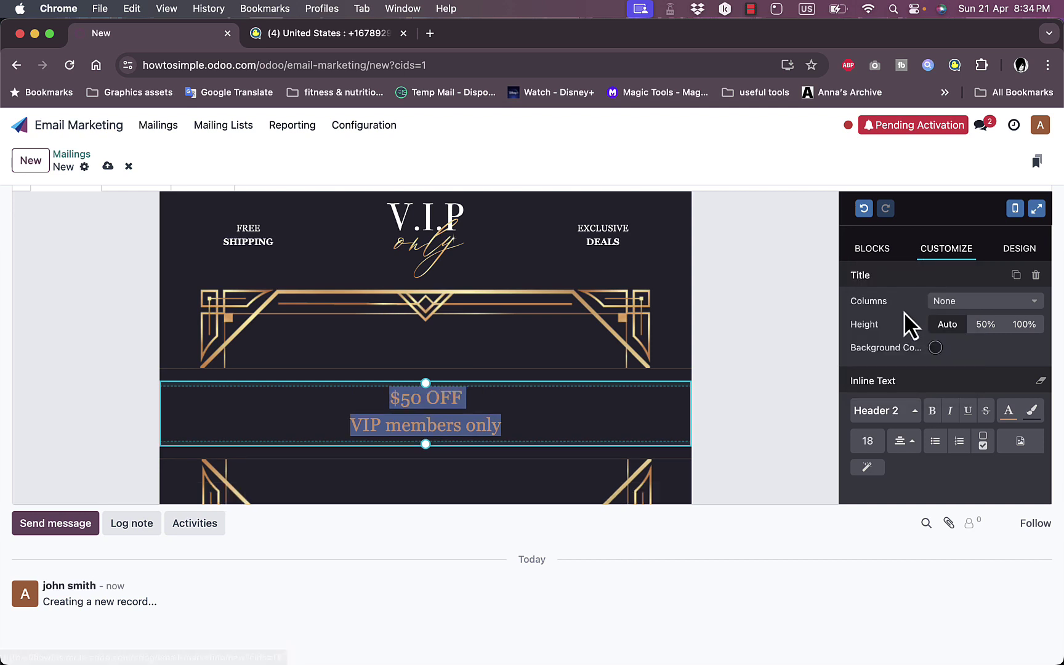
# Browse the email blocks library, reselect the title, and open the mailing's Design options
pyautogui.click(877, 249)
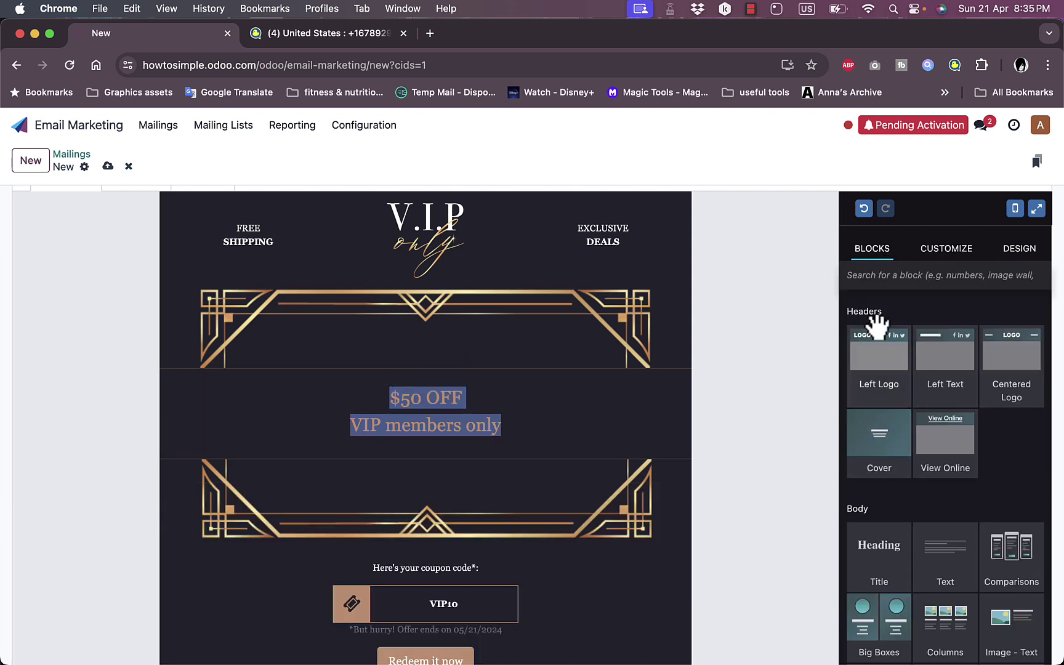
pyautogui.click(957, 251)
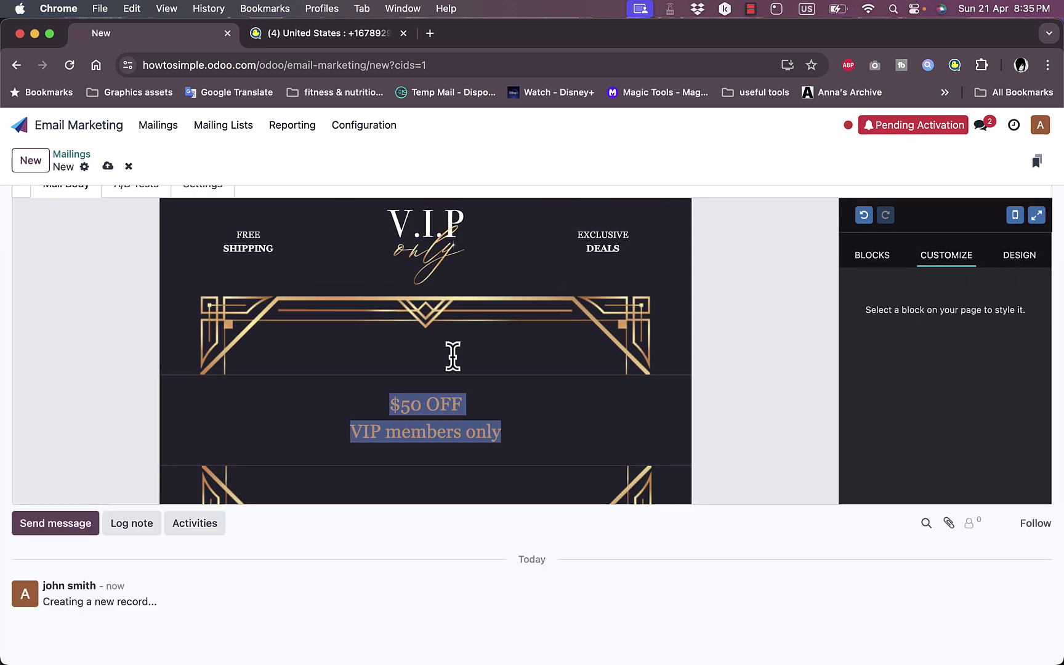
pyautogui.click(536, 393)
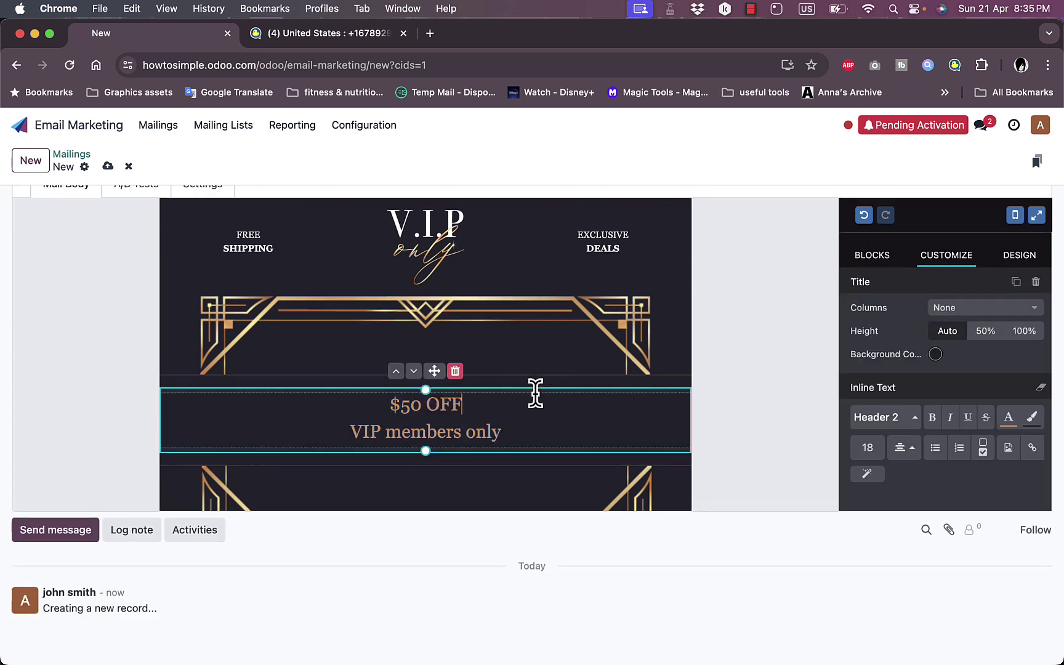
pyautogui.click(1014, 260)
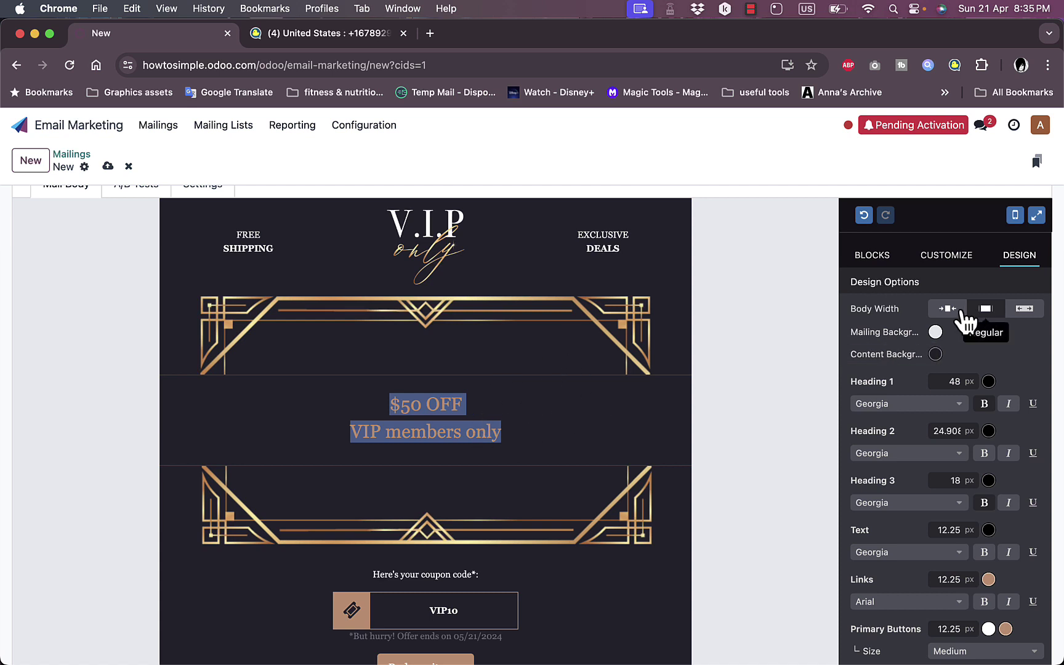
# Try Small and Full body width for the mailing, then settle back on Regular
pyautogui.click(963, 312)
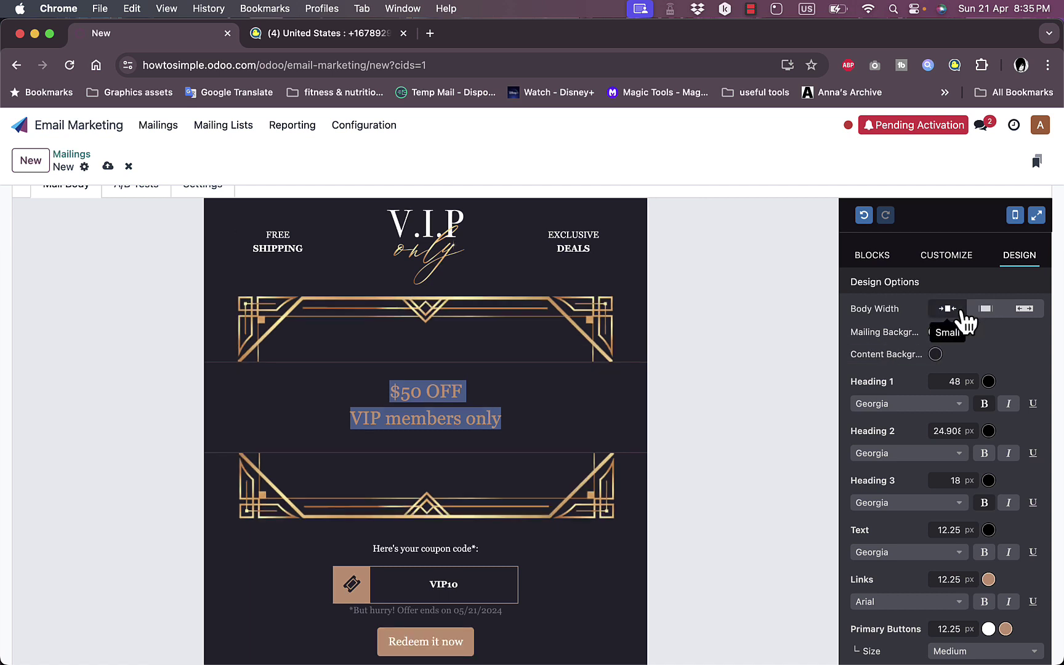
pyautogui.click(989, 310)
pyautogui.click(1026, 308)
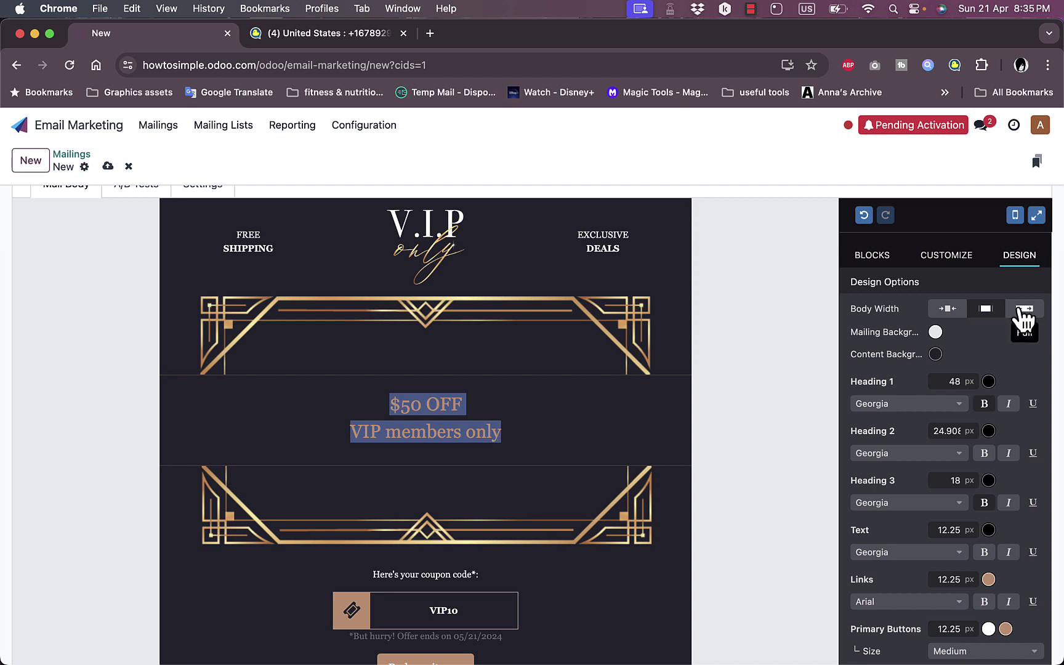
pyautogui.click(986, 310)
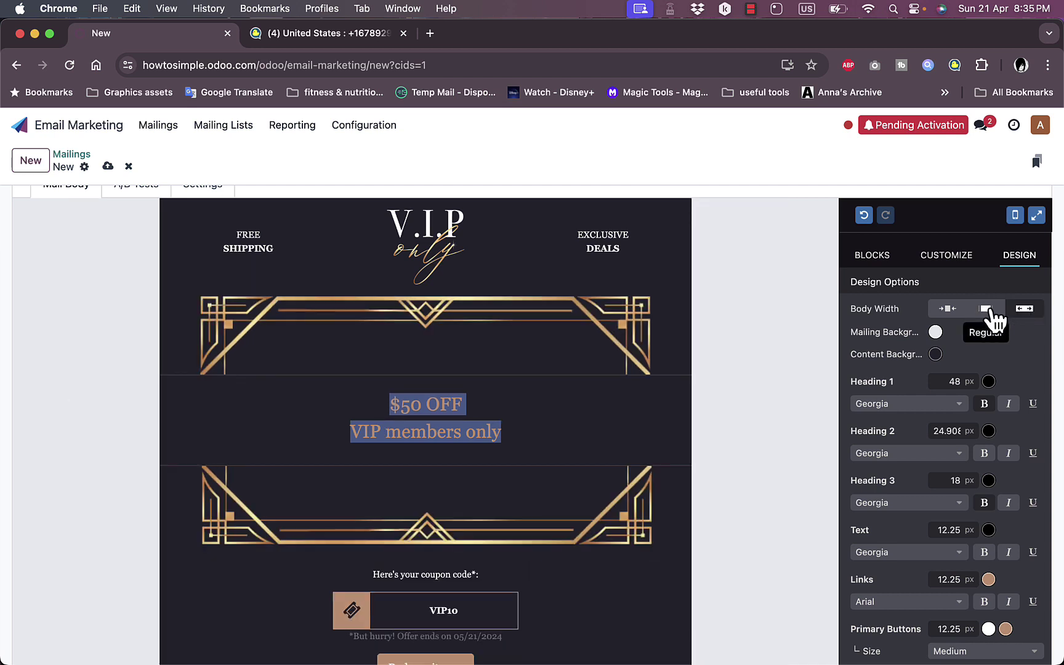
# Set the mailing's content background to light pink #FFDBDB
pyautogui.click(936, 355)
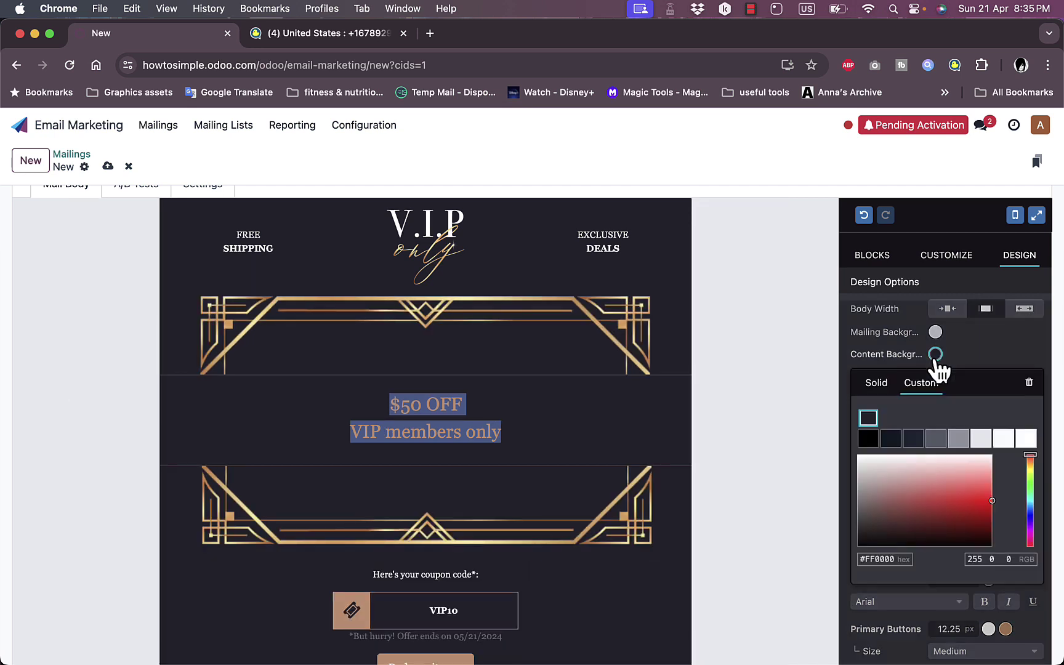
pyautogui.moveTo(883, 469); pyautogui.dragTo(1007, 478)
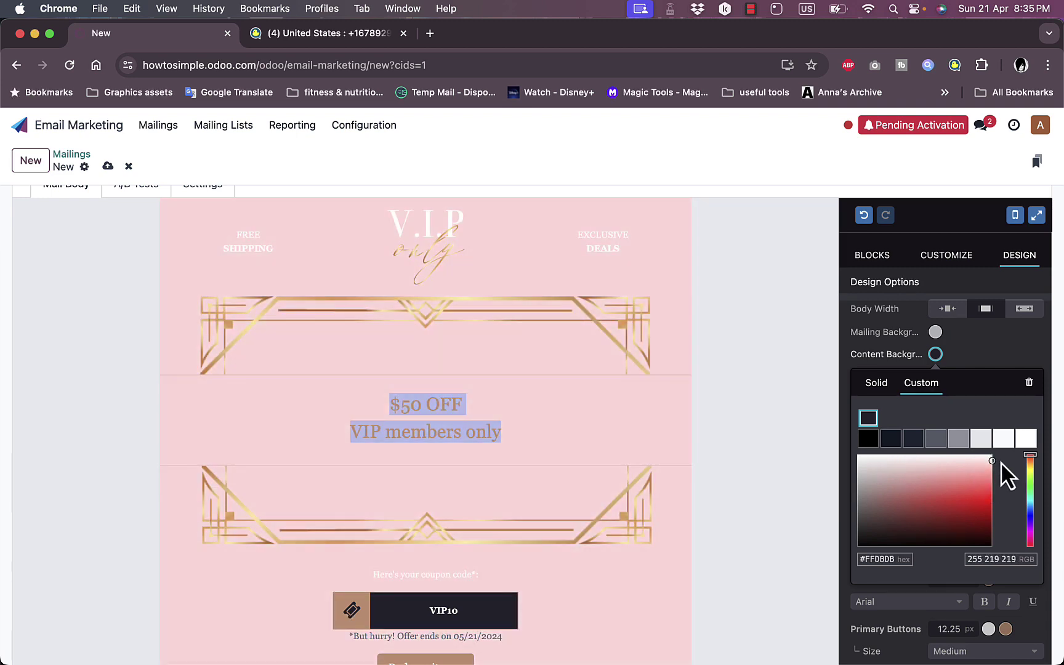
pyautogui.click(953, 364)
pyautogui.scroll(-2, 954, 364)
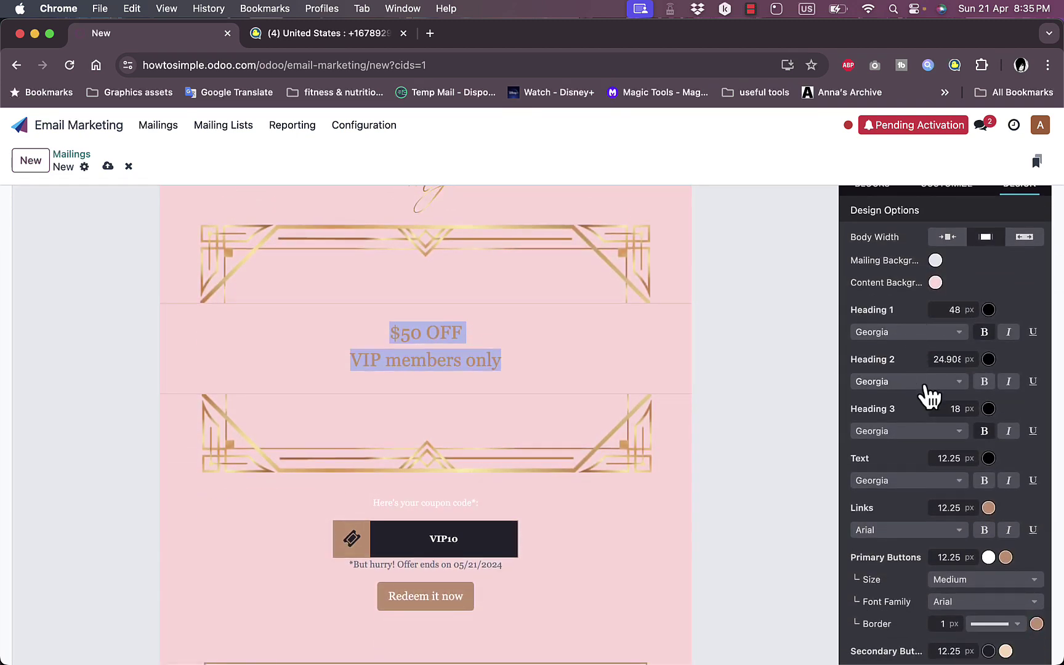
pyautogui.scroll(-3, 928, 462)
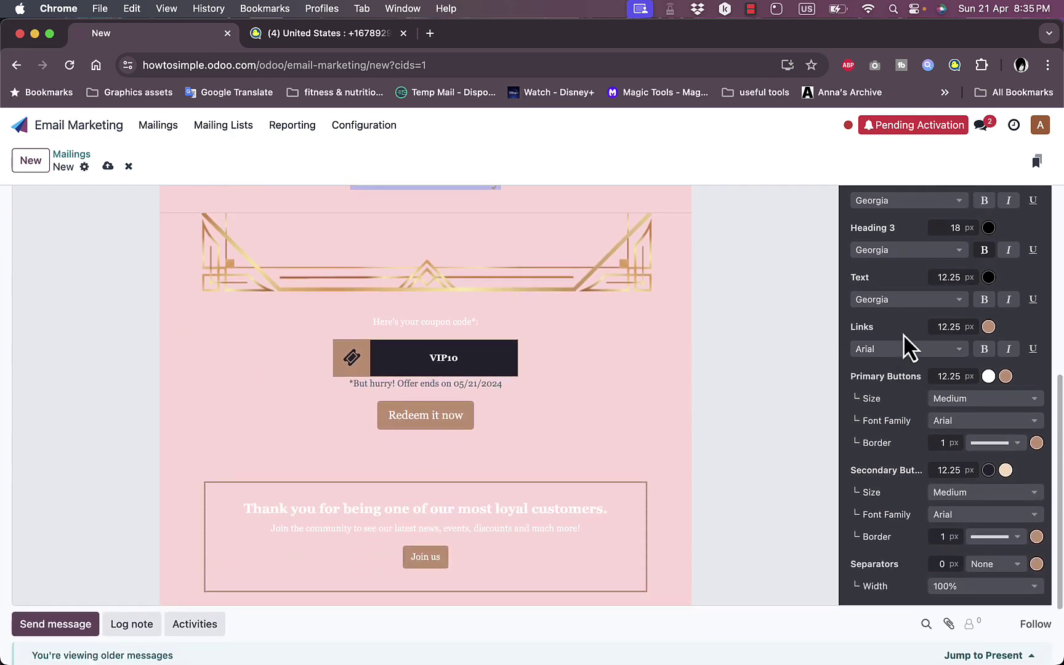
pyautogui.scroll(6, 532, 425)
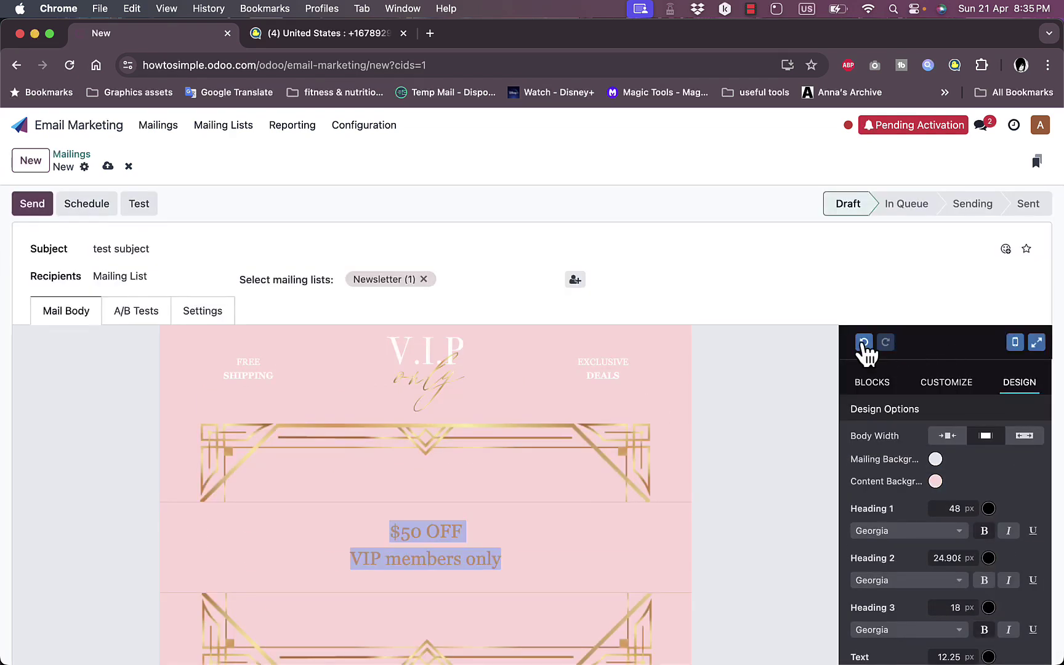
pyautogui.scroll(-1, 946, 453)
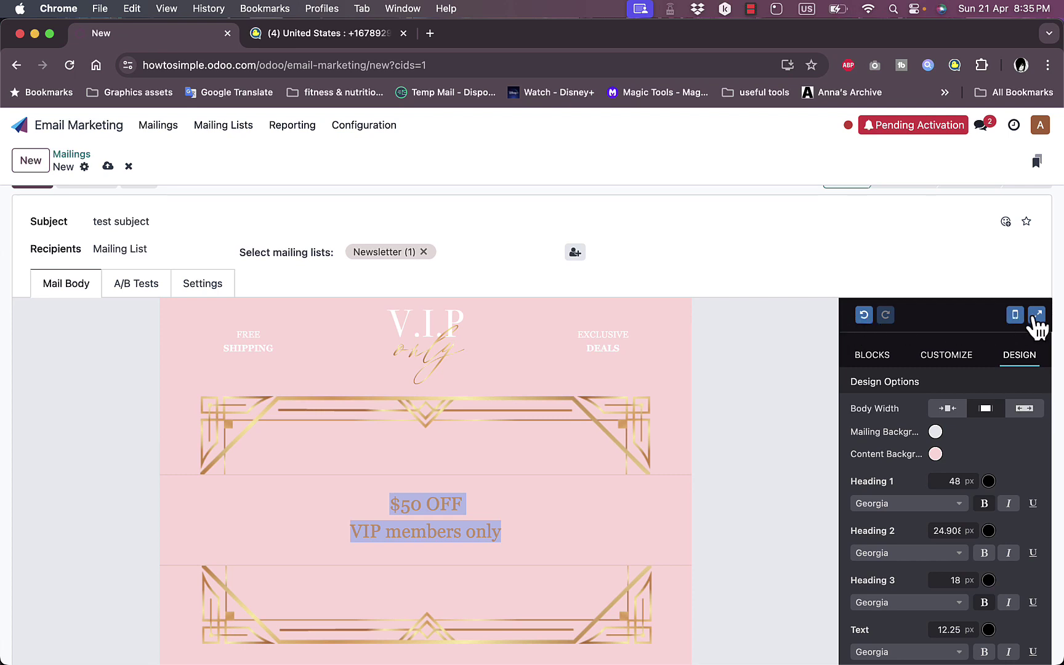
pyautogui.scroll(-2, 894, 397)
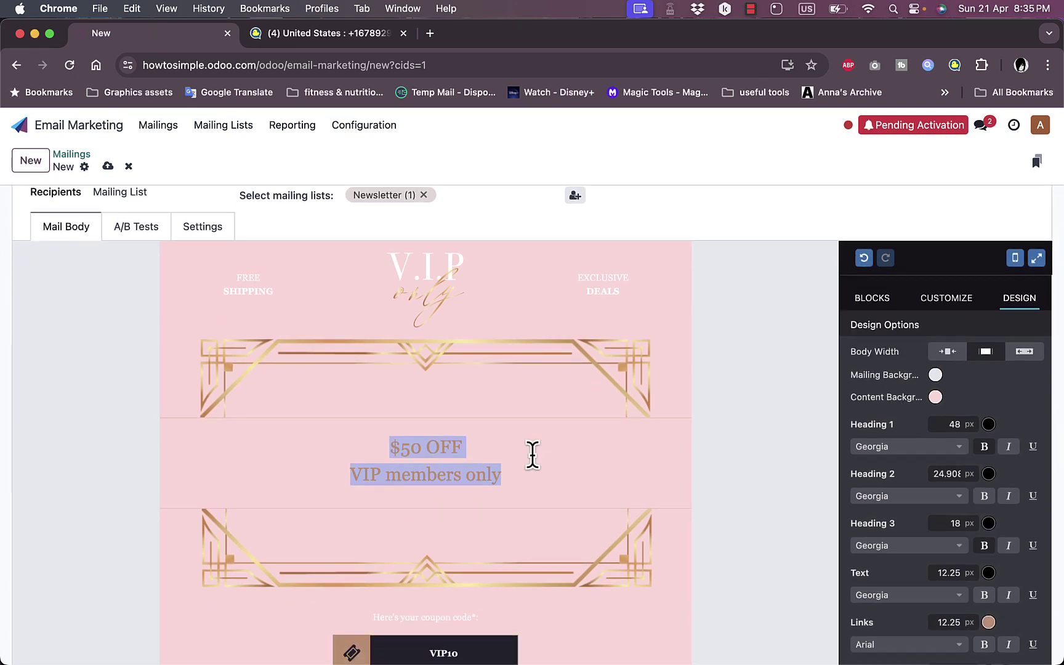
pyautogui.click(428, 557)
pyautogui.scroll(3, 427, 560)
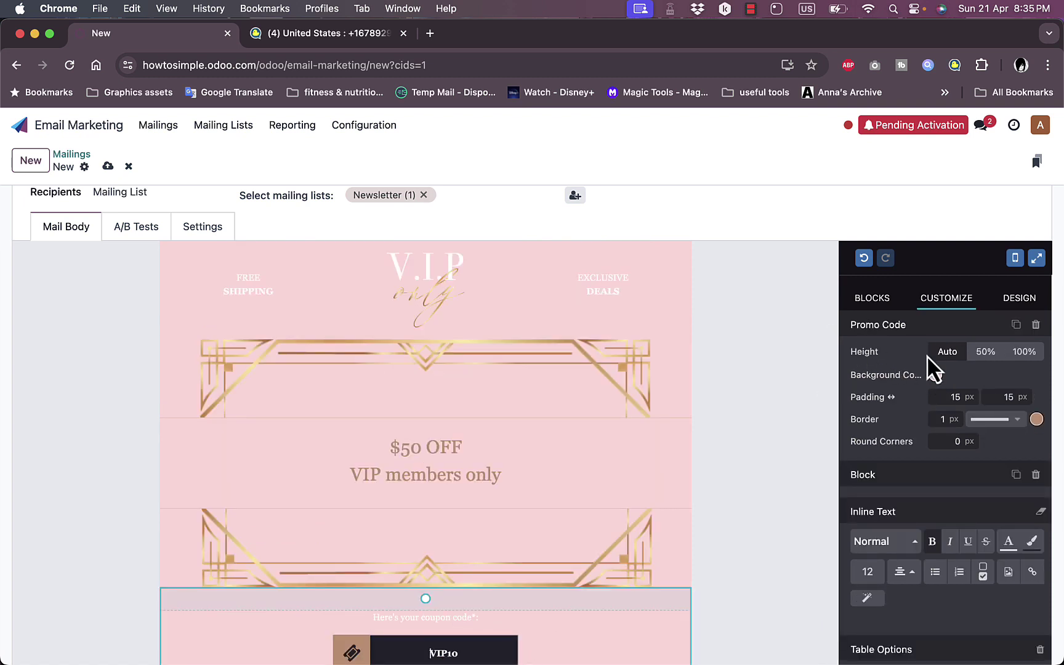
pyautogui.scroll(-3, 927, 355)
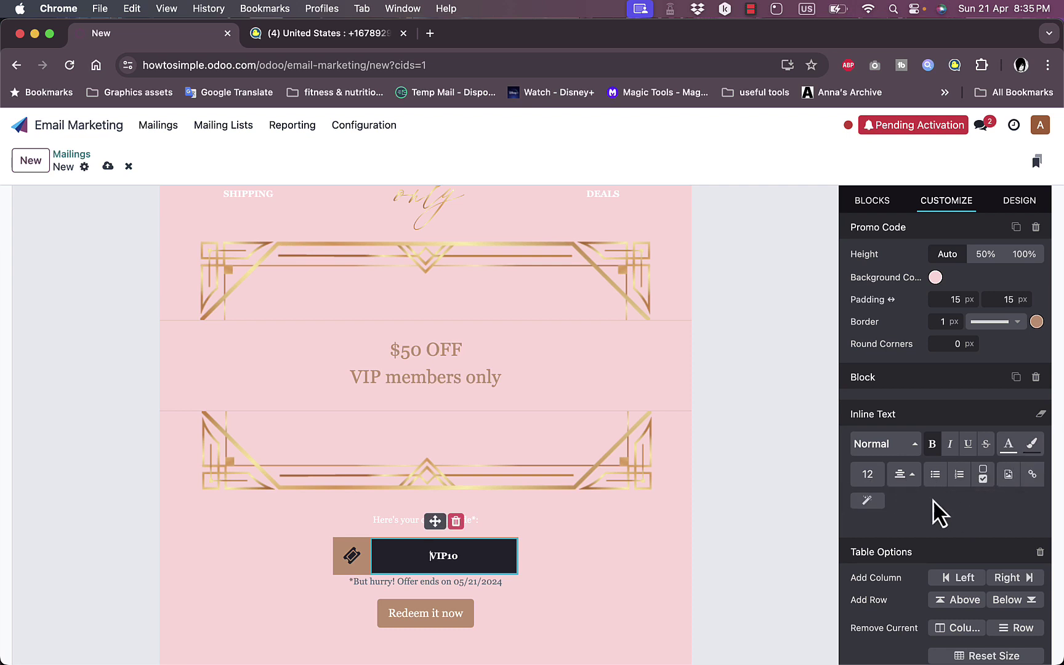
pyautogui.scroll(-5, 933, 499)
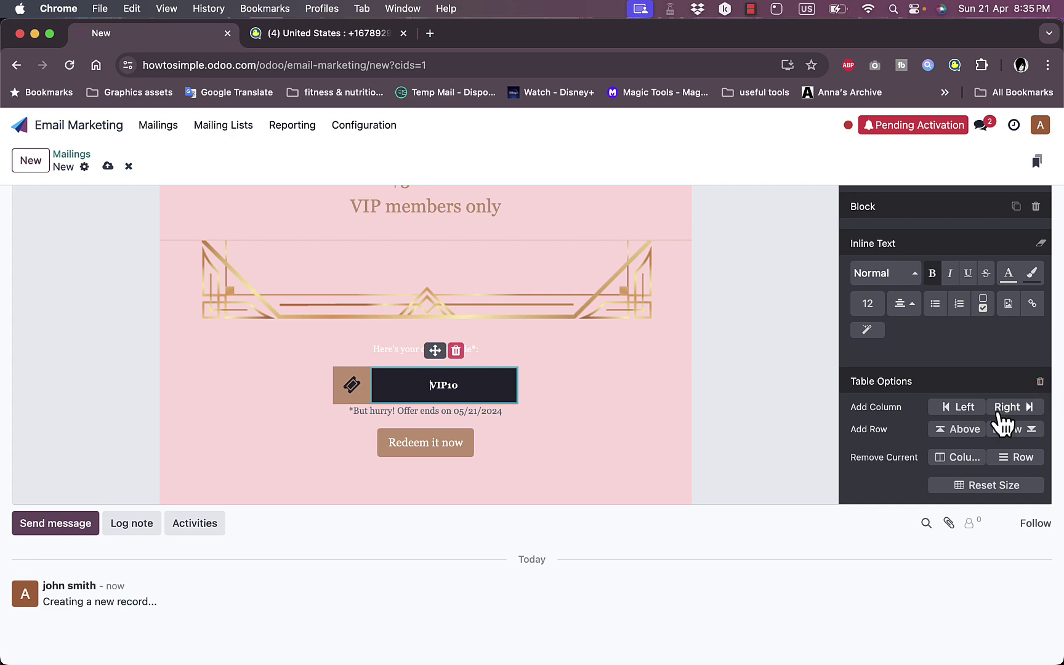
pyautogui.scroll(10, 961, 430)
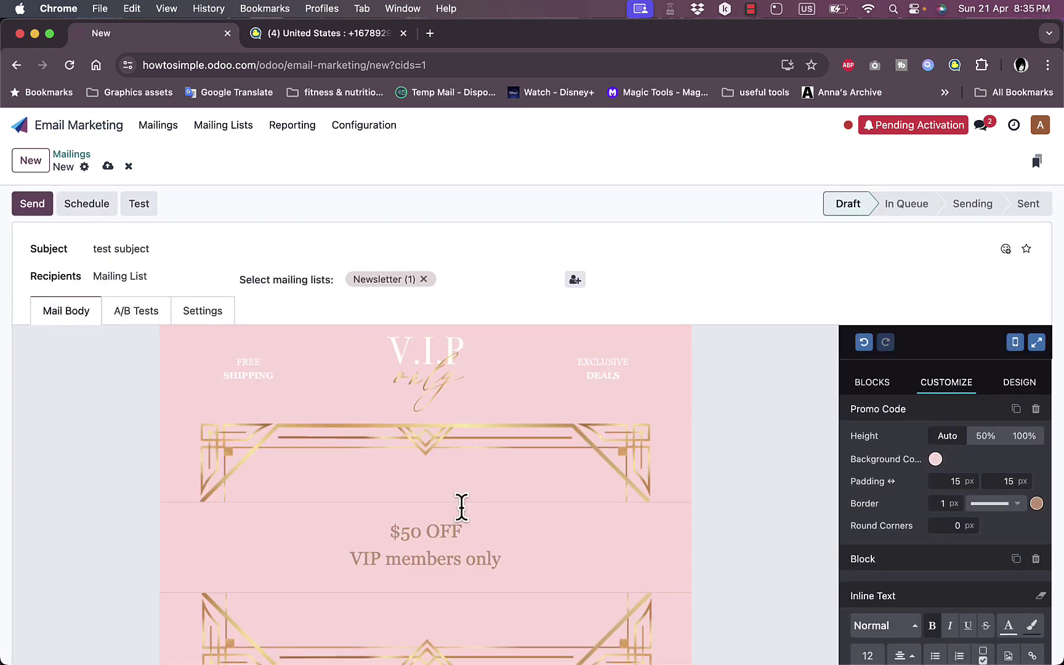
pyautogui.scroll(-8, 638, 456)
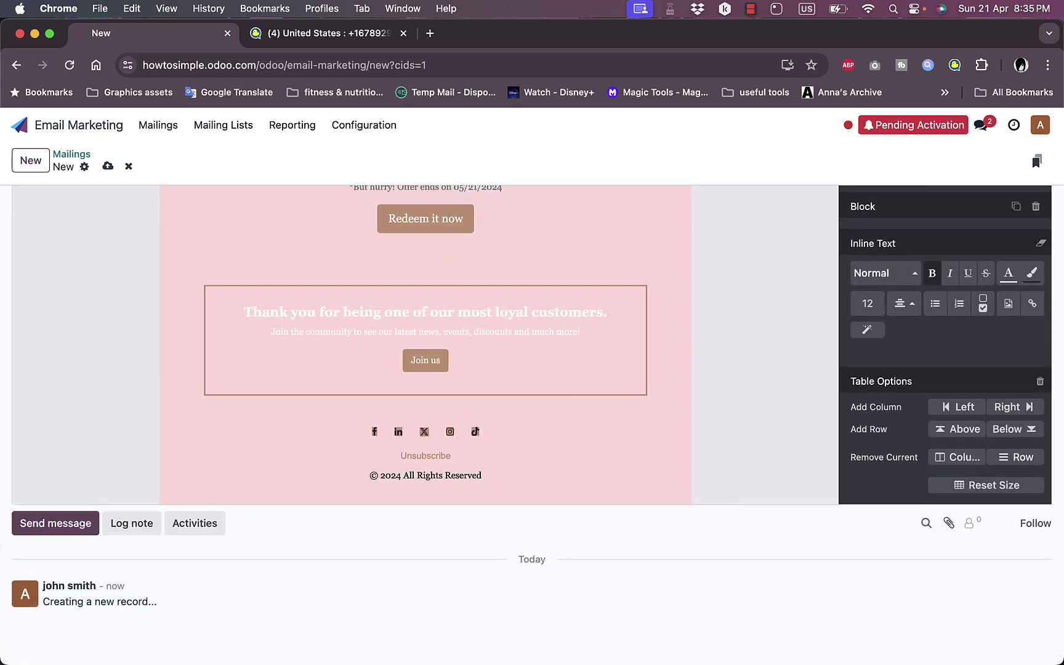
pyautogui.scroll(10, 252, 519)
pyautogui.click(145, 329)
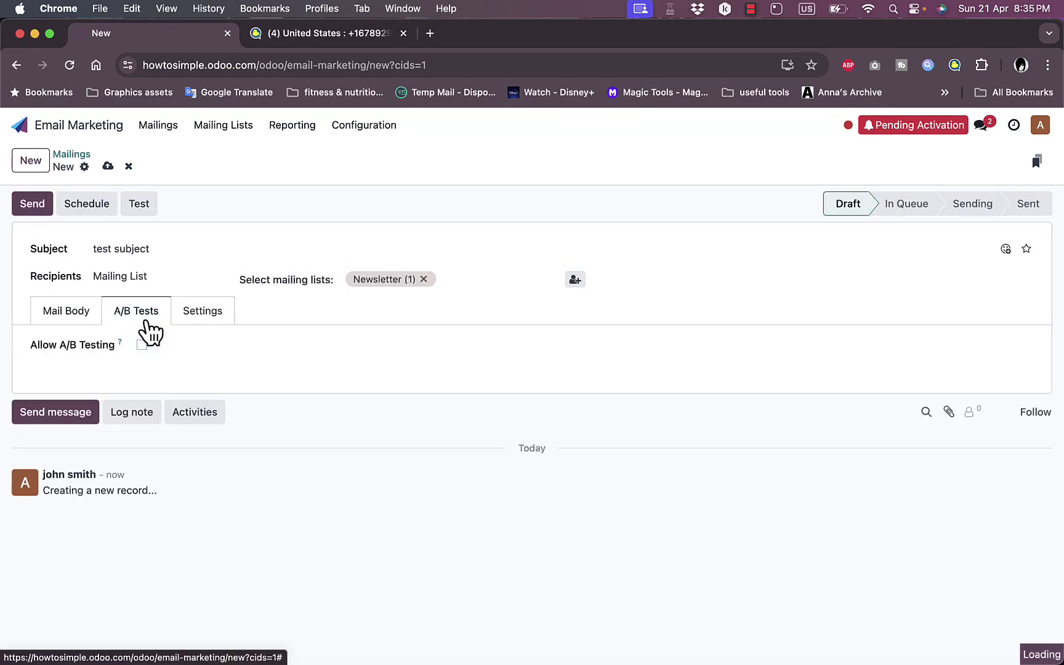
pyautogui.click(209, 325)
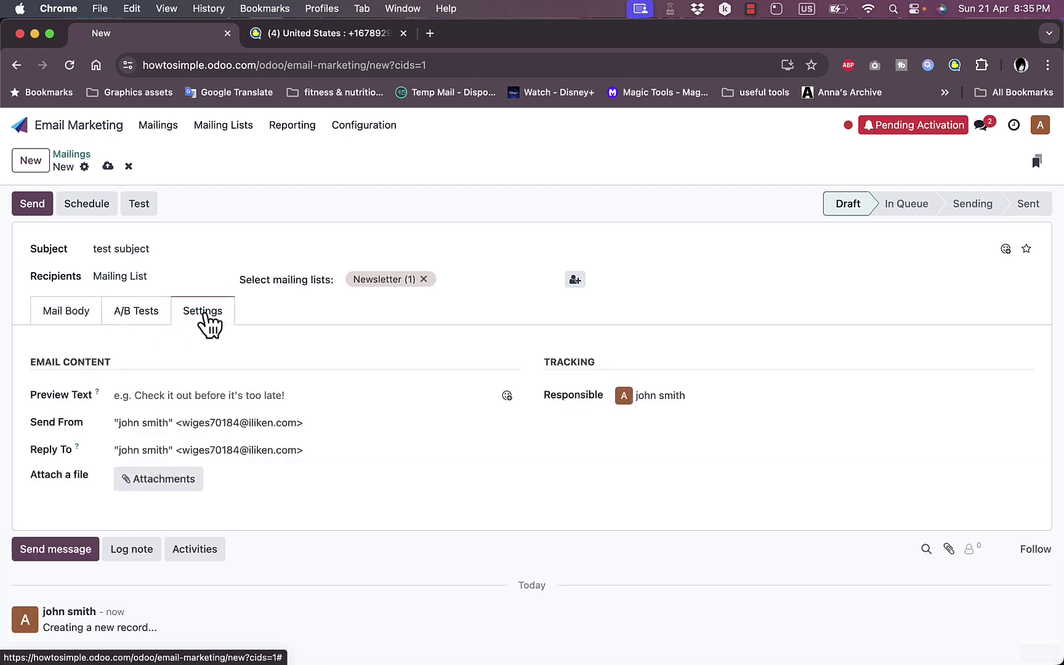
pyautogui.click(61, 312)
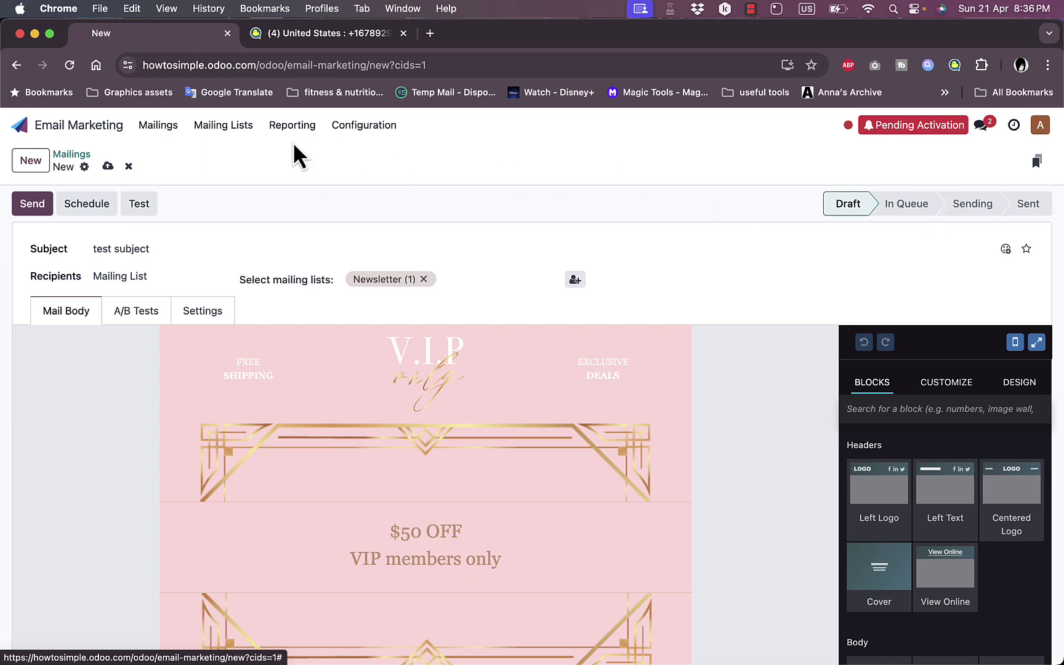
# Go back from the VIP mailing through the home menu into the Employees app
pyautogui.click(30, 129)
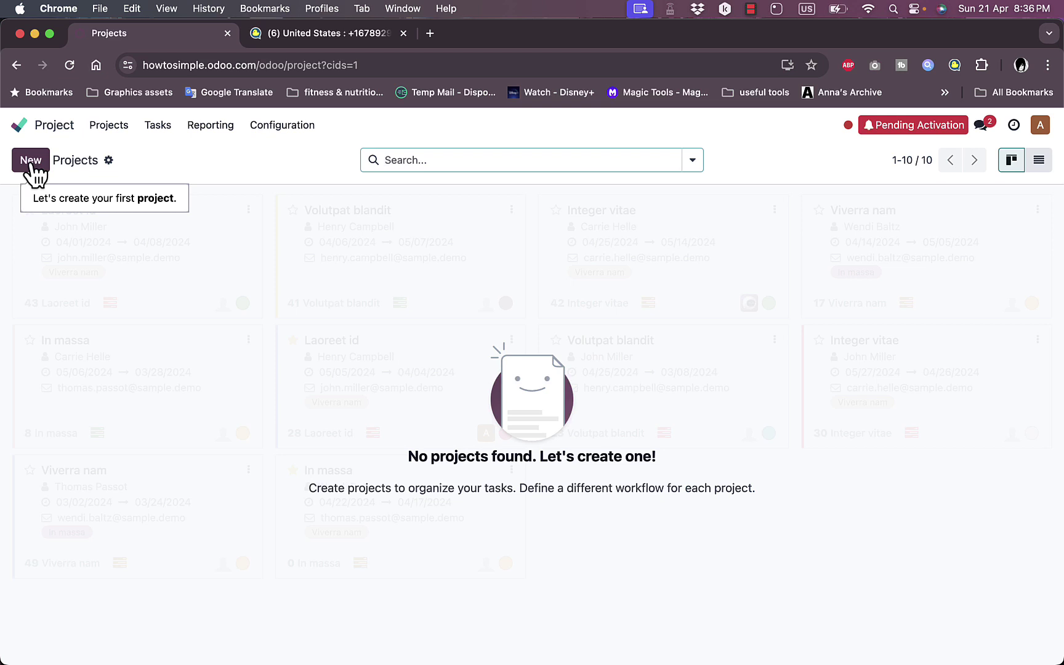
pyautogui.click(22, 128)
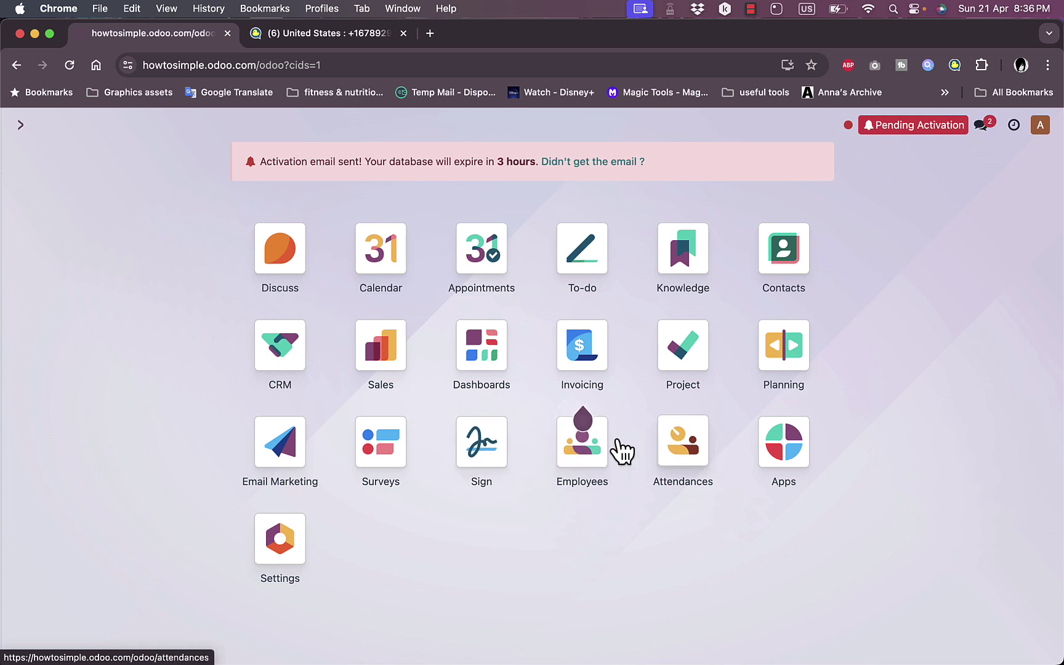
pyautogui.click(604, 450)
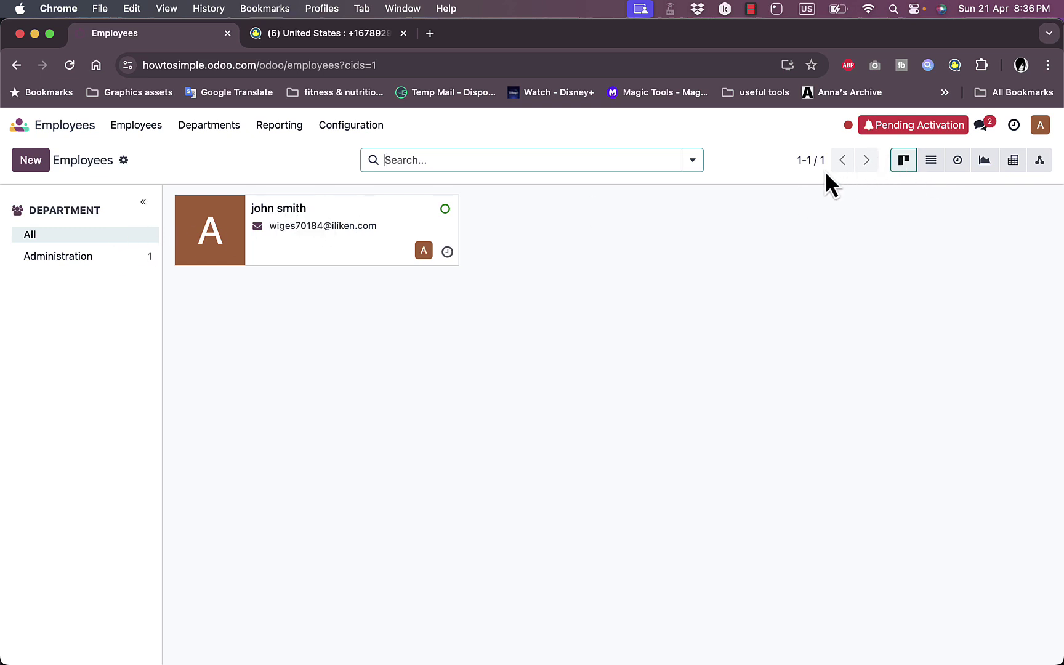
# Start a new employee record, discard it unsaved, and return to the apps home menu
pyautogui.click(32, 161)
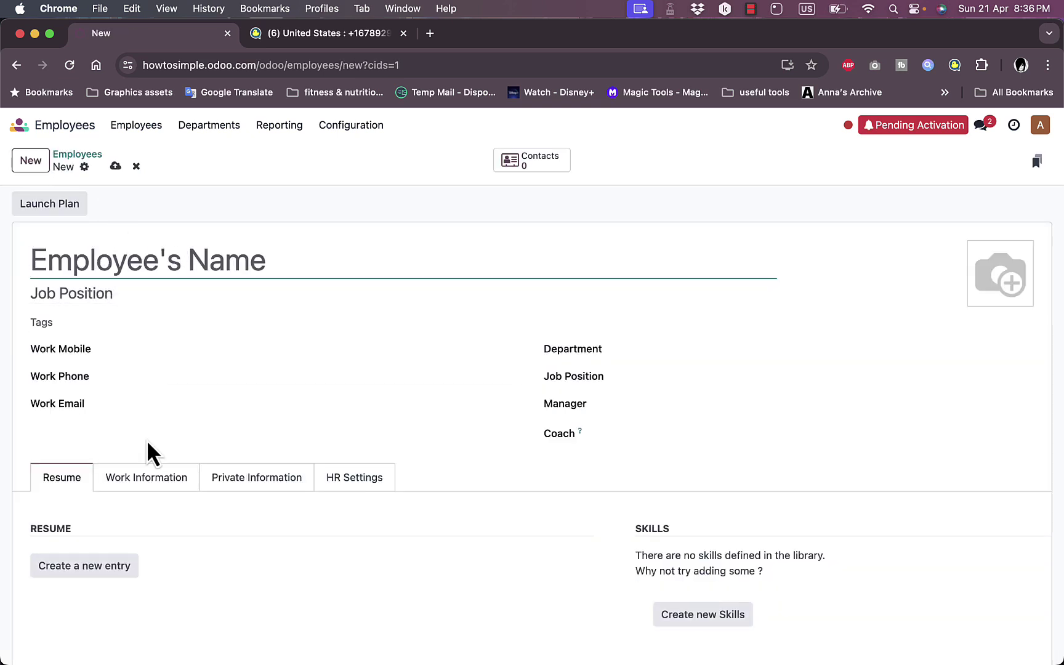
pyautogui.scroll(-5, 165, 489)
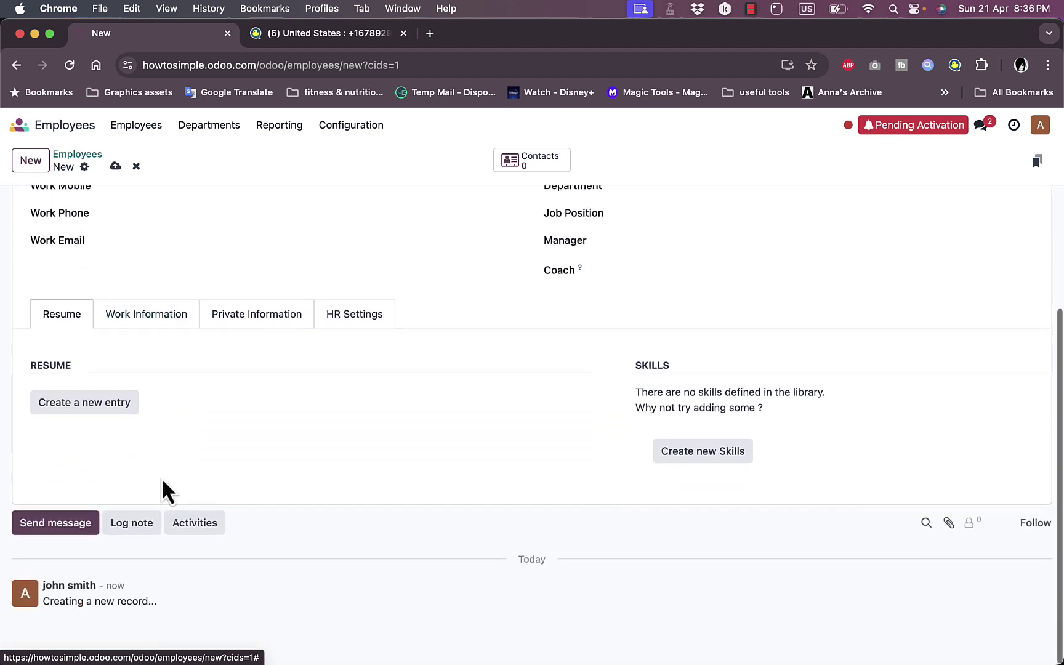
pyautogui.scroll(5, 306, 425)
pyautogui.scroll(-5, 304, 411)
pyautogui.scroll(5, 233, 380)
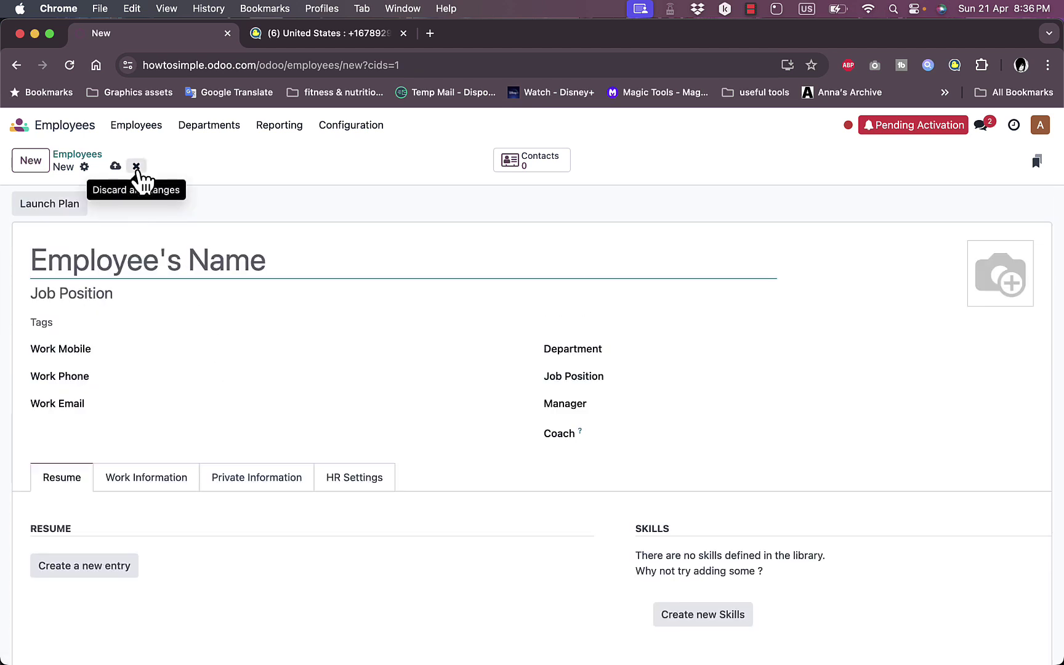
pyautogui.click(81, 155)
pyautogui.click(20, 127)
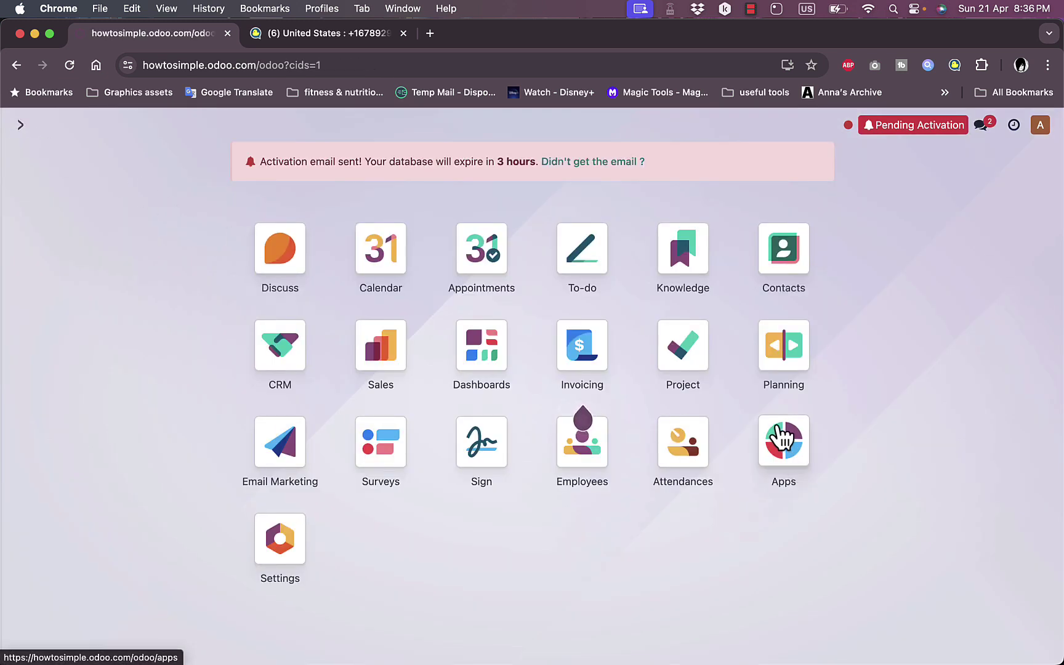
# Find the Events app in the Apps store and install it
pyautogui.click(781, 436)
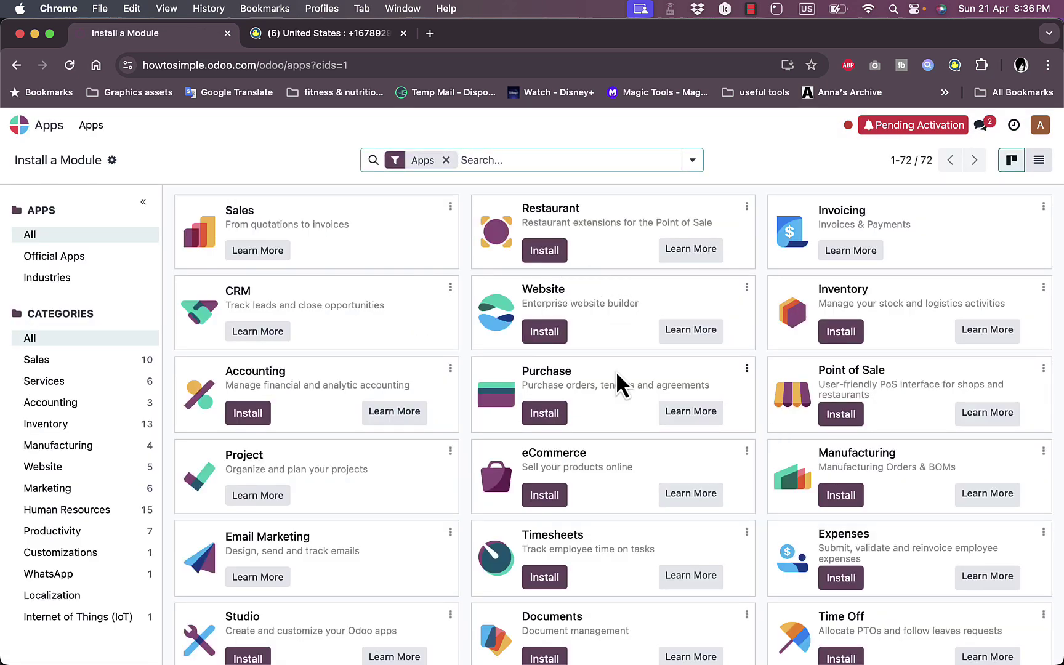
pyautogui.scroll(-10, 616, 372)
pyautogui.scroll(10, 617, 374)
pyautogui.scroll(-10, 616, 371)
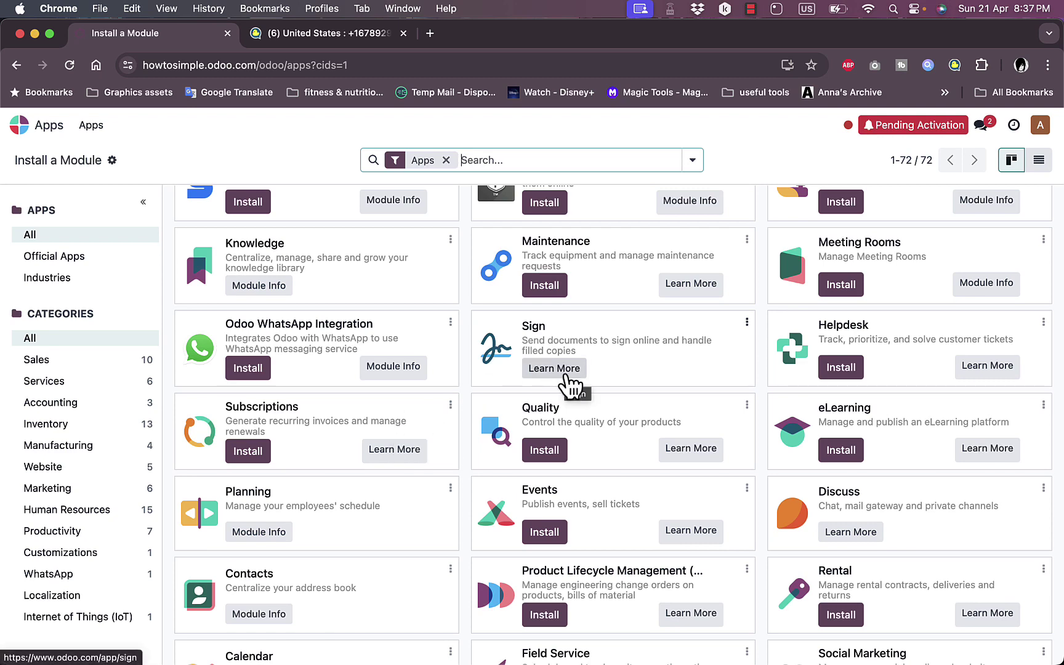
pyautogui.scroll(-10, 618, 380)
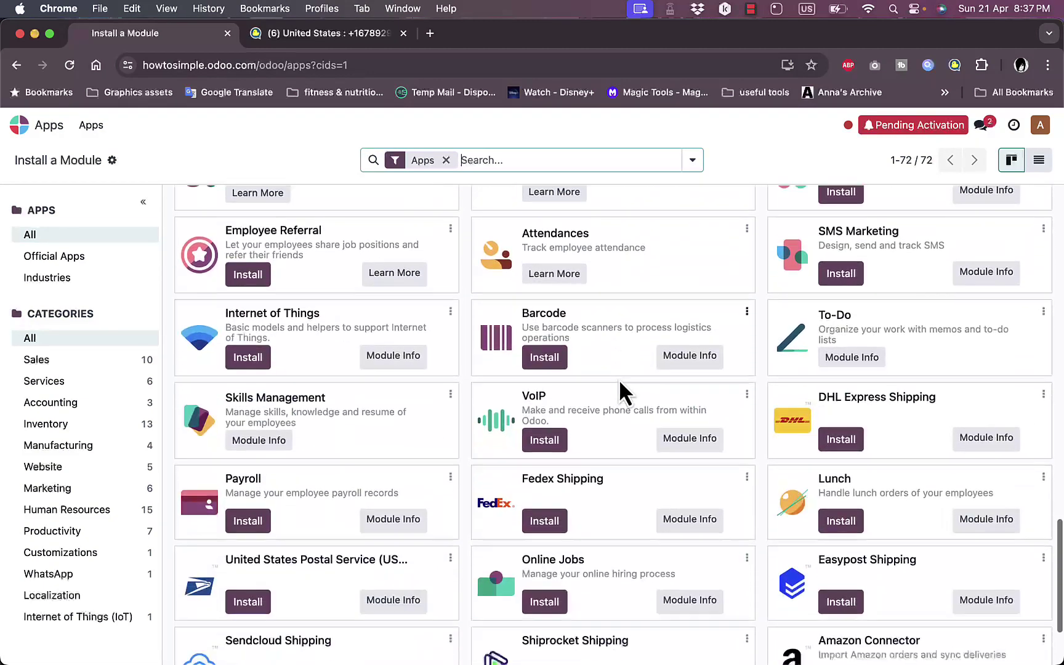
pyautogui.scroll(-3, 619, 380)
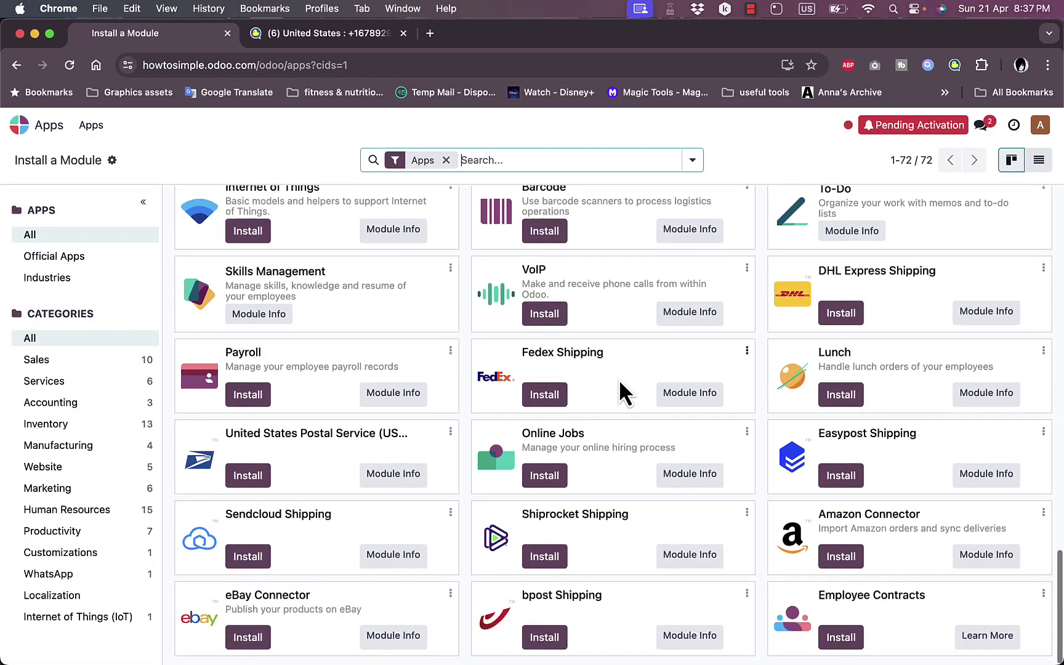
pyautogui.scroll(10, 621, 391)
pyautogui.scroll(7, 618, 380)
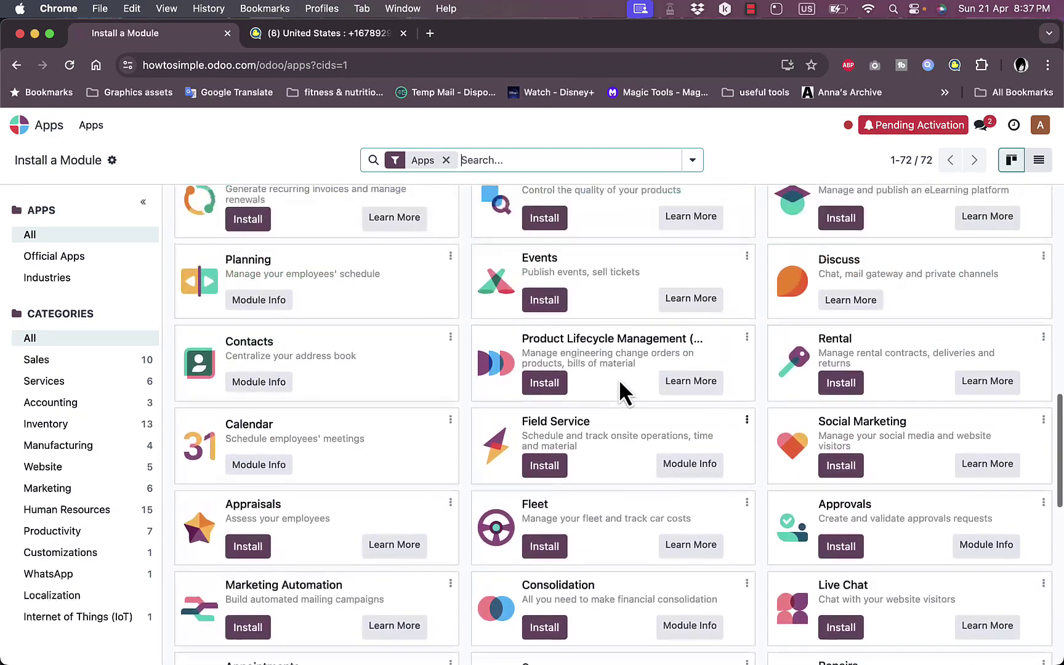
pyautogui.scroll(1, 619, 379)
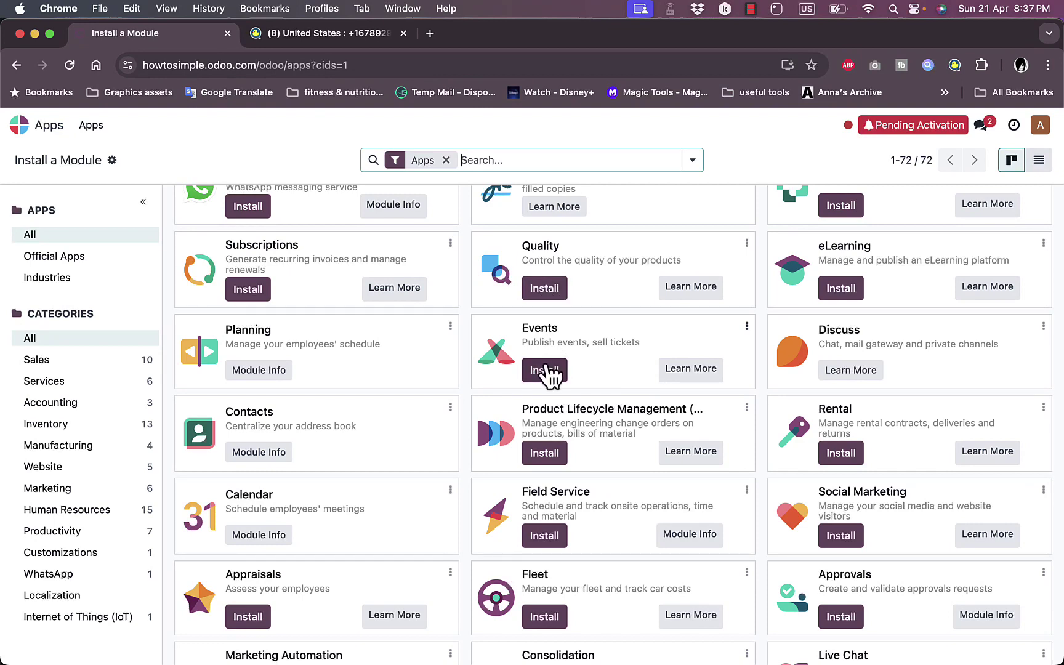
pyautogui.click(547, 369)
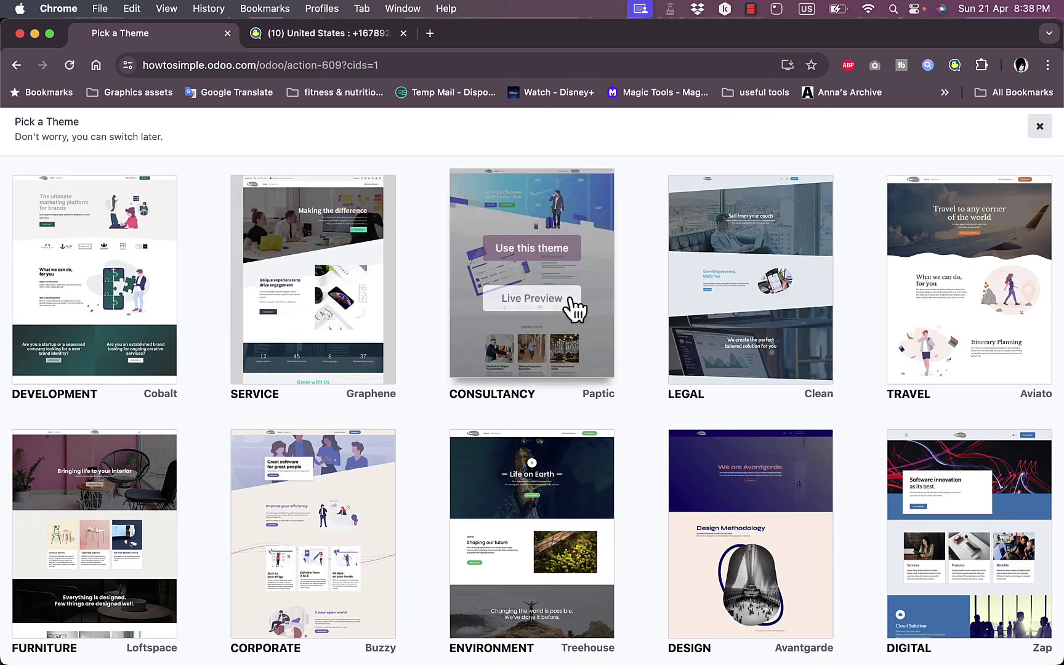
# Choose the Graphene theme for the new website
pyautogui.moveTo(302, 235)
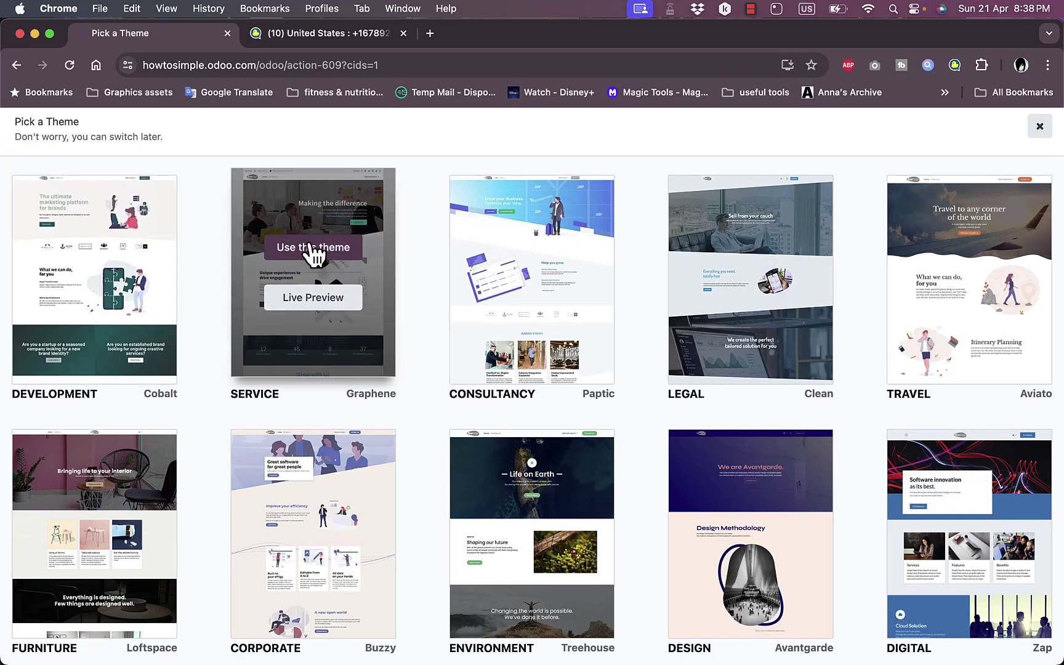
pyautogui.click(315, 250)
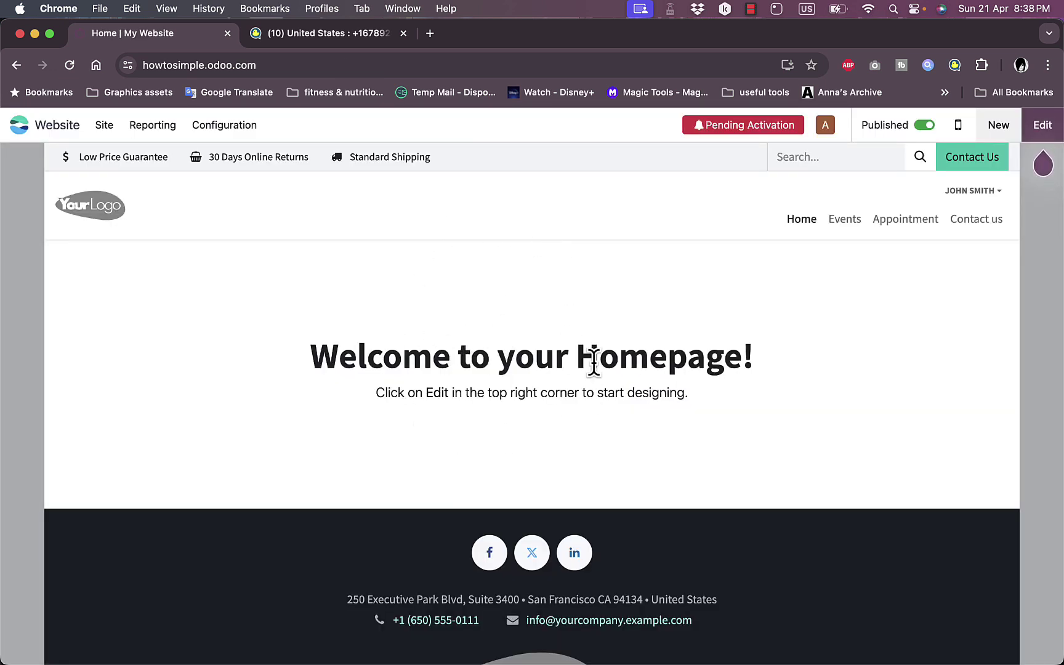
# Edit the homepage, drop a Banner block onto the empty page, and save it
pyautogui.click(1047, 126)
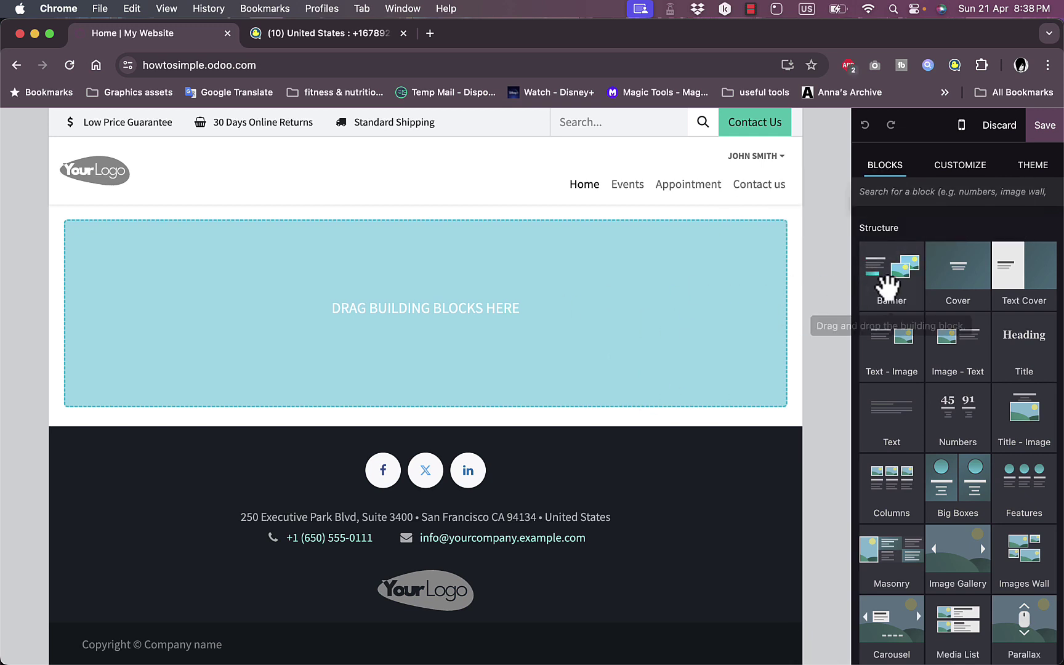
pyautogui.moveTo(887, 286); pyautogui.dragTo(542, 360)
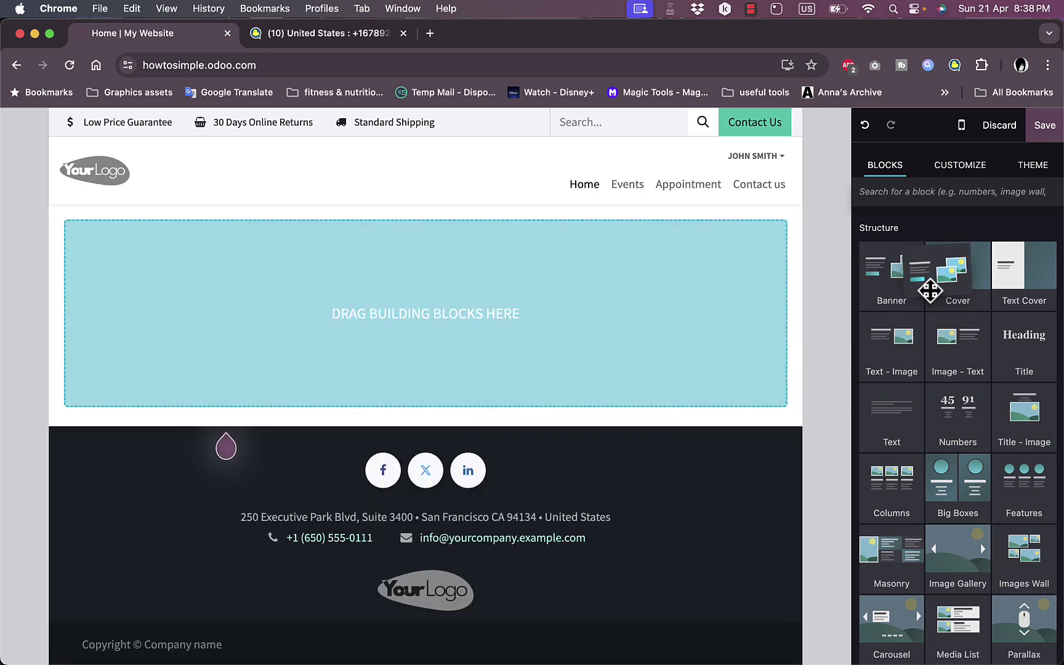
pyautogui.moveTo(930, 290); pyautogui.dragTo(499, 330)
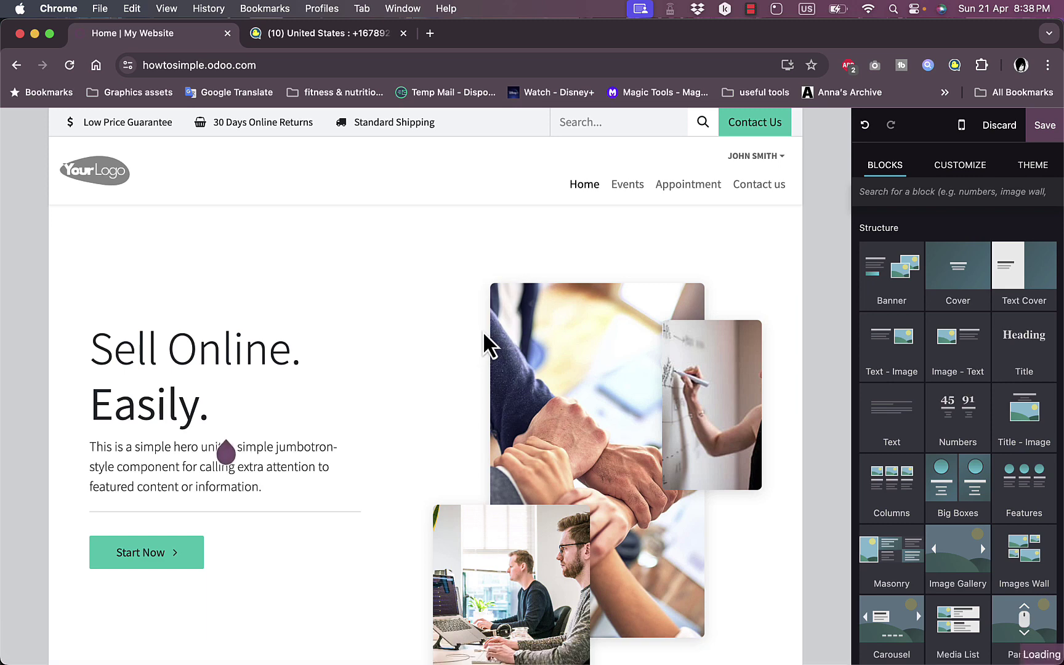
pyautogui.scroll(-5, 646, 388)
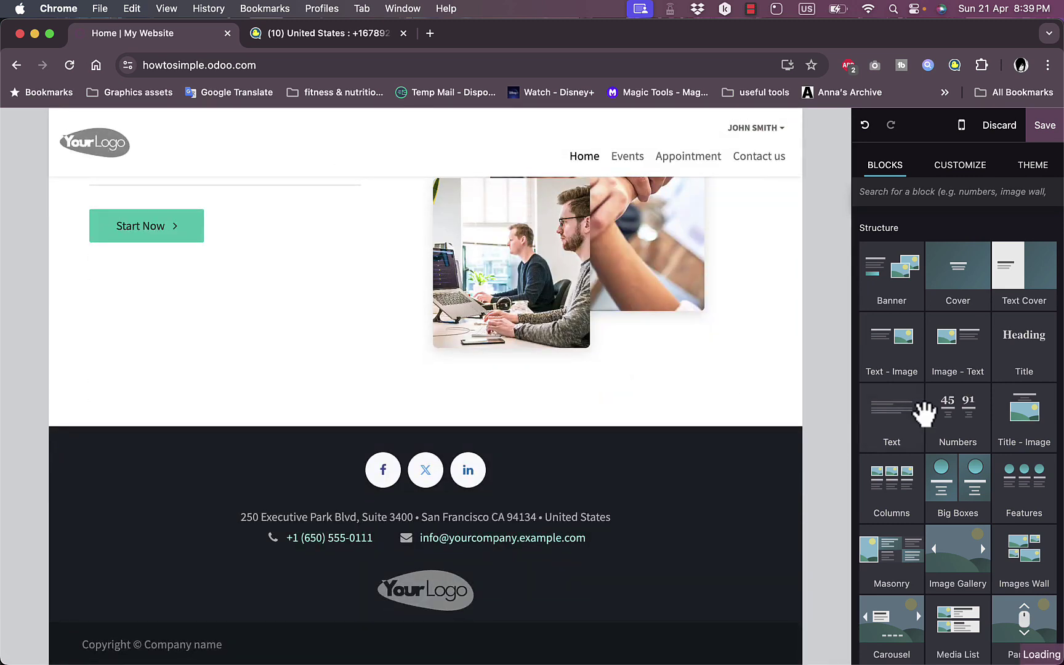
pyautogui.scroll(-10, 924, 369)
pyautogui.scroll(10, 924, 409)
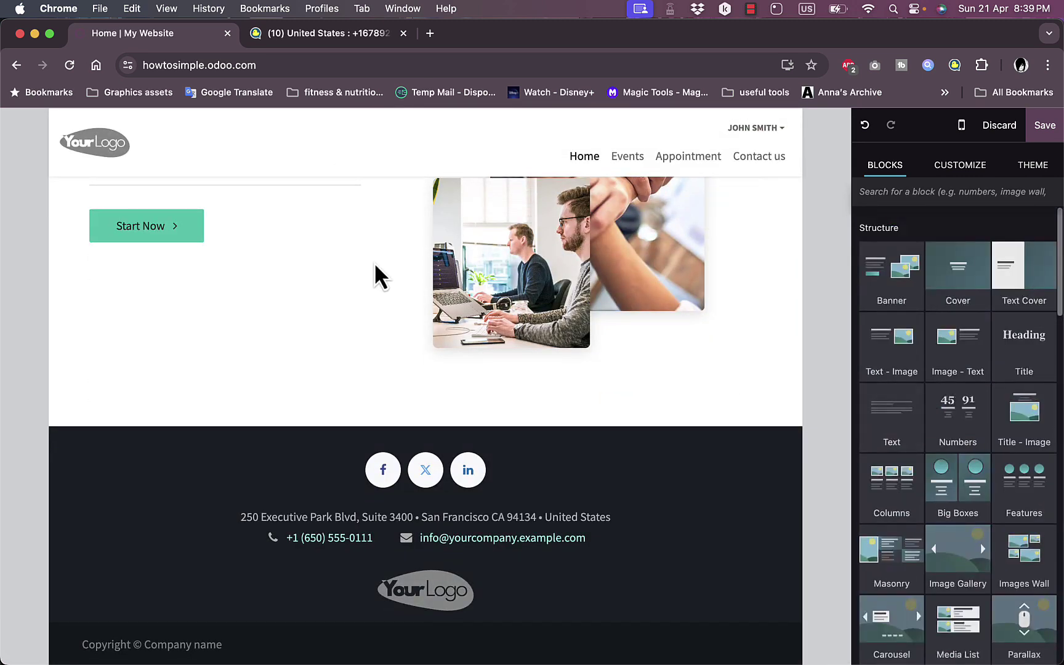
pyautogui.scroll(5, 202, 355)
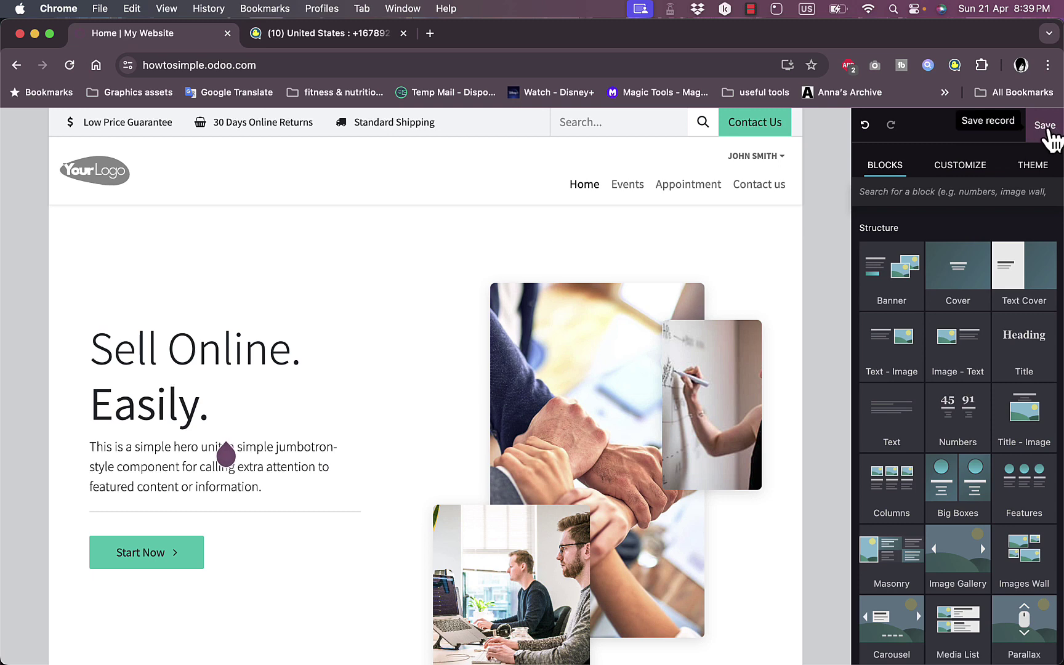
pyautogui.click(1046, 127)
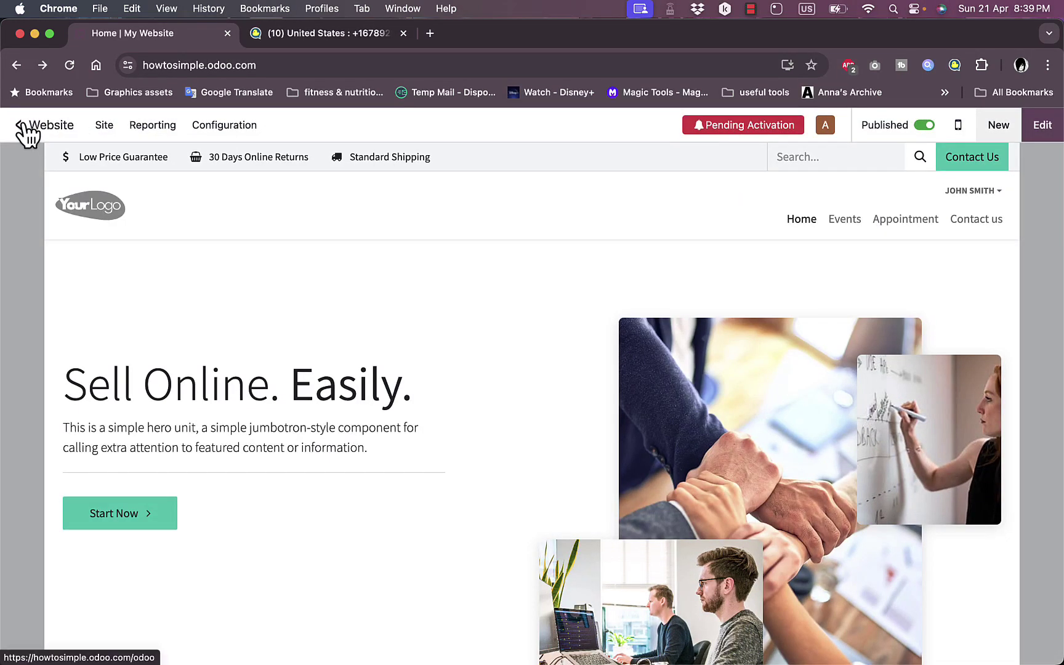
# Exit the website back to the apps home screen showing Website and Events
pyautogui.click(22, 126)
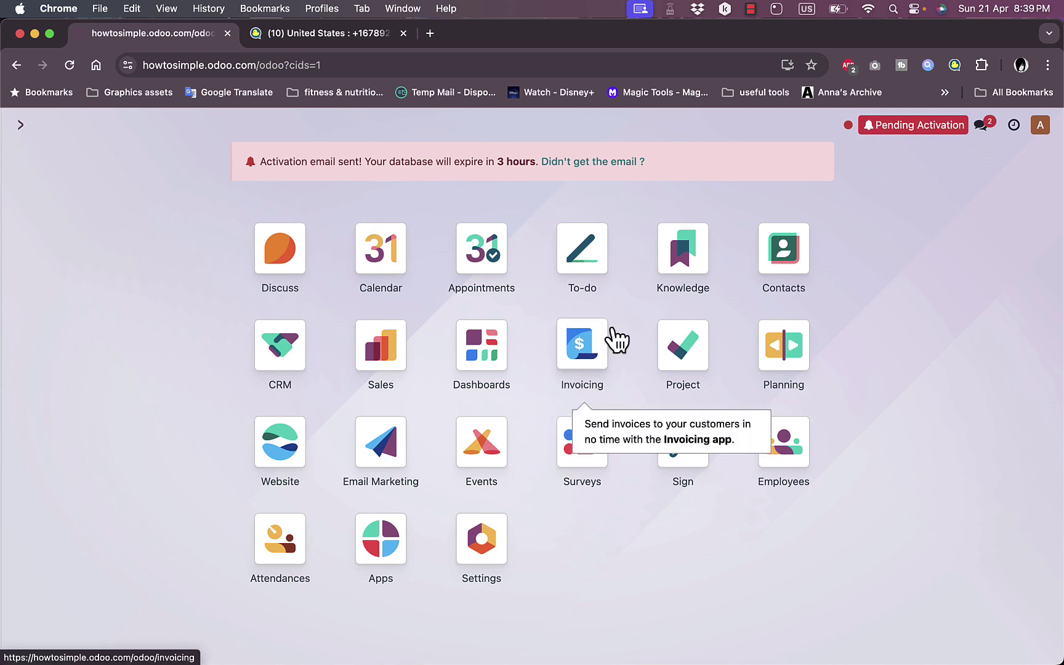